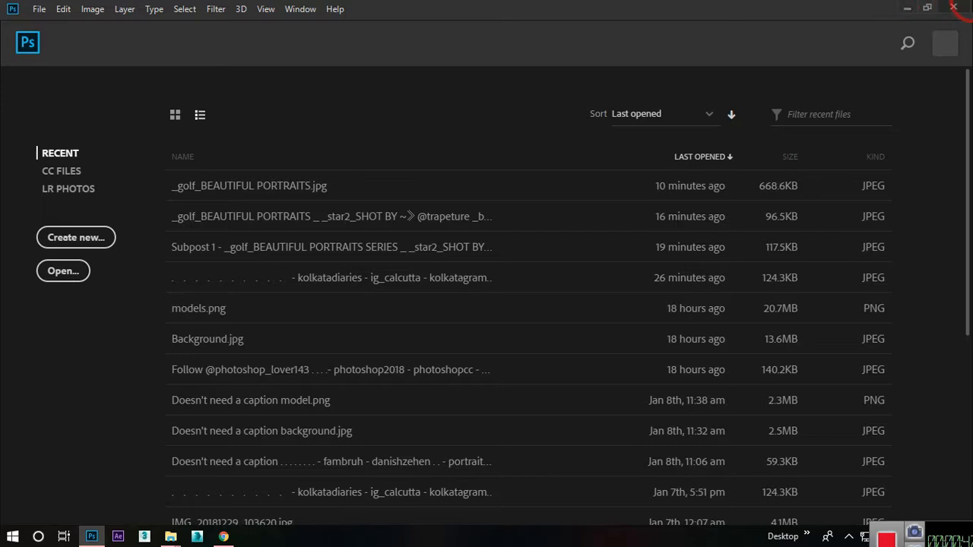
Open background.jpg in Photoshop and duplicate its Background layer
click(906, 9)
drag(879, 74, 679, 398)
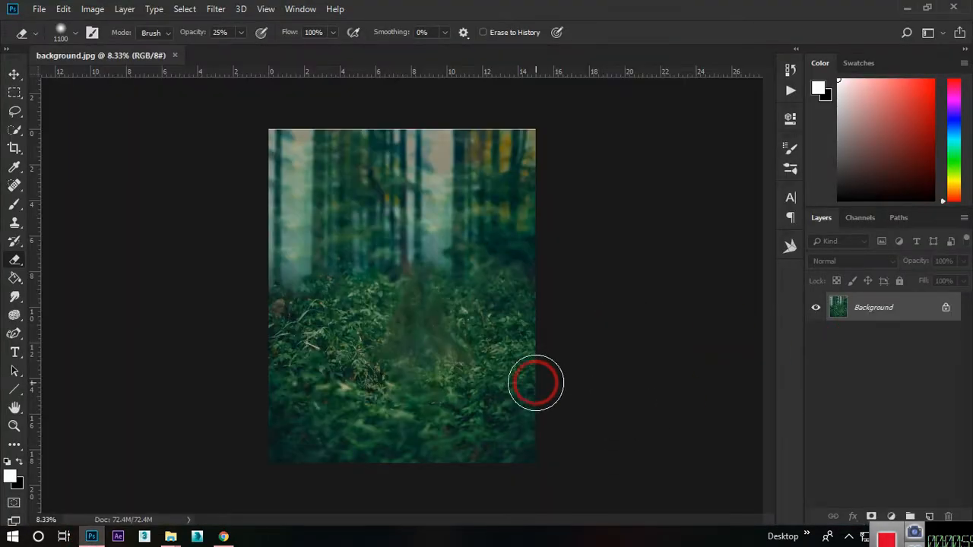
scroll(414, 355, up, 3)
scroll(414, 355, down, 4)
drag(907, 310, 929, 517)
Place the model image over the forest and move it about 0.8 in right and 3.4 in down into the foliage
click(905, 10)
drag(880, 372, 456, 366)
drag(415, 236, 461, 282)
mouse_move(449, 232)
mouse_down()
mouse_move(365, 242)
mouse_move(482, 289)
mouse_move(480, 343)
mouse_move(474, 330)
mouse_up()
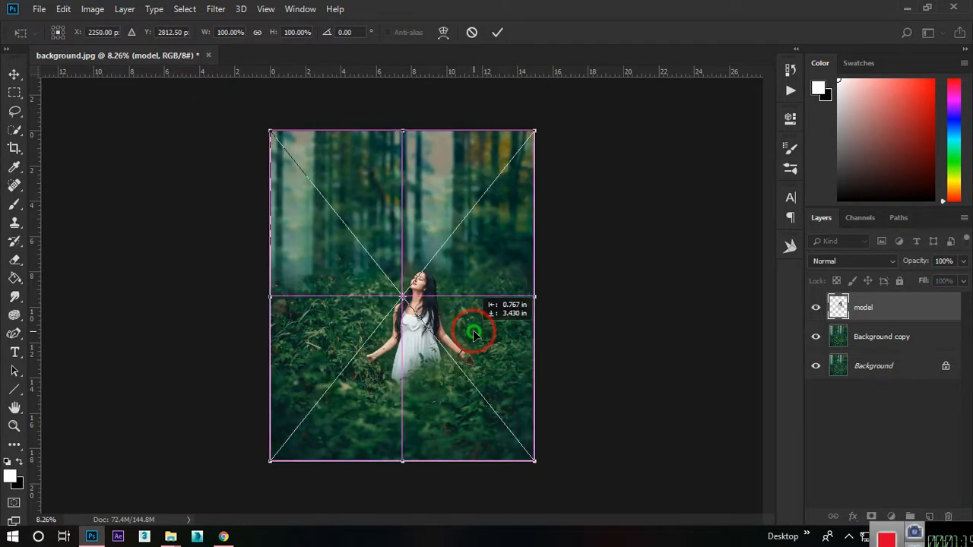
click(497, 32)
key(e)
click(517, 219)
click(524, 219)
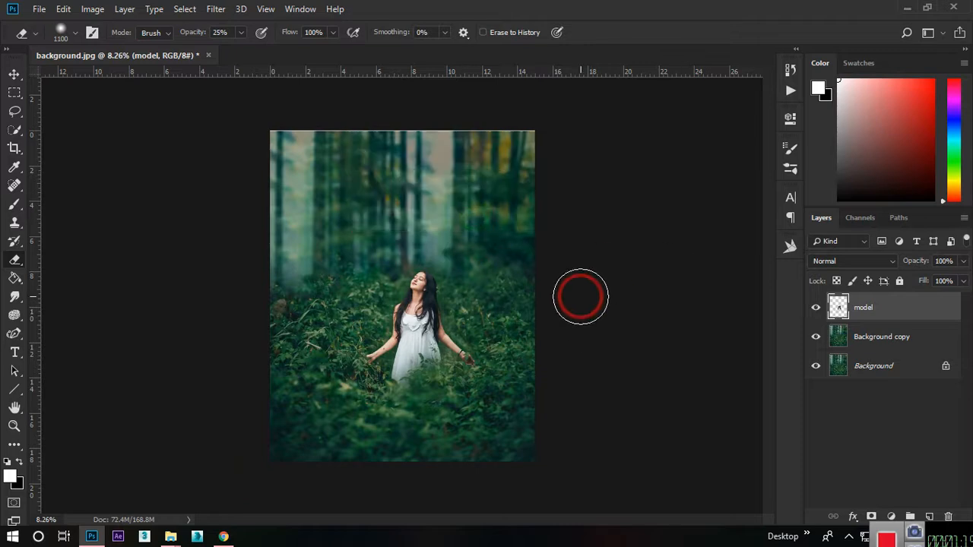
Soften the foliage around the model's hair and bracelet arm on the model2 layer, using a 600 px Blur tool brush at 100% strength
scroll(393, 271, up, 9)
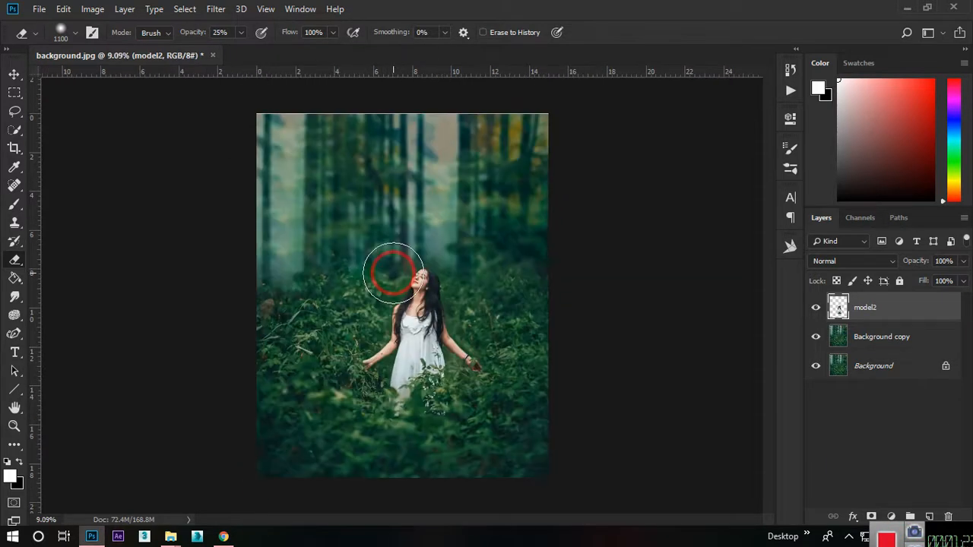
scroll(393, 271, down, 8)
right_click(12, 303)
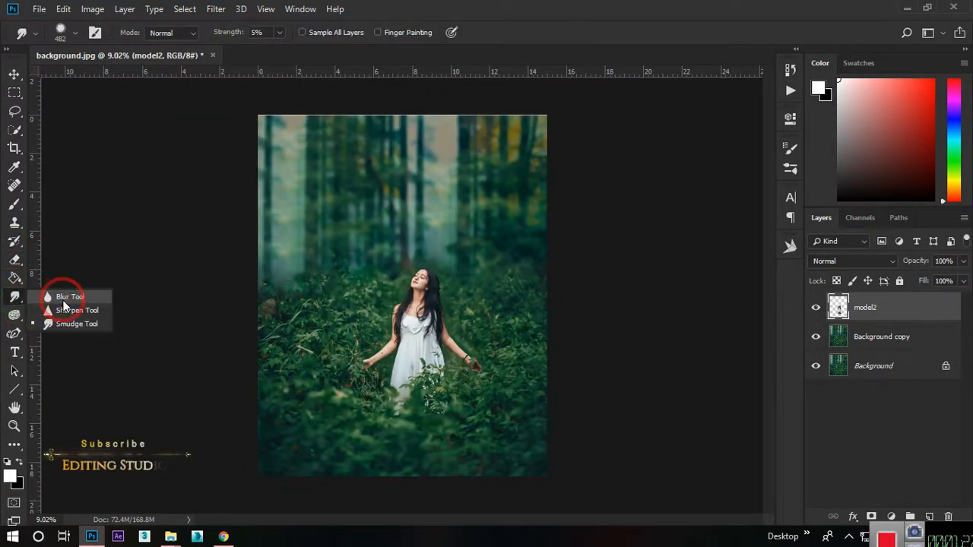
click(67, 300)
scroll(362, 384, up, 5)
key(bracketleft)
key(bracketleft)
key(bracketleft)
key(bracketleft)
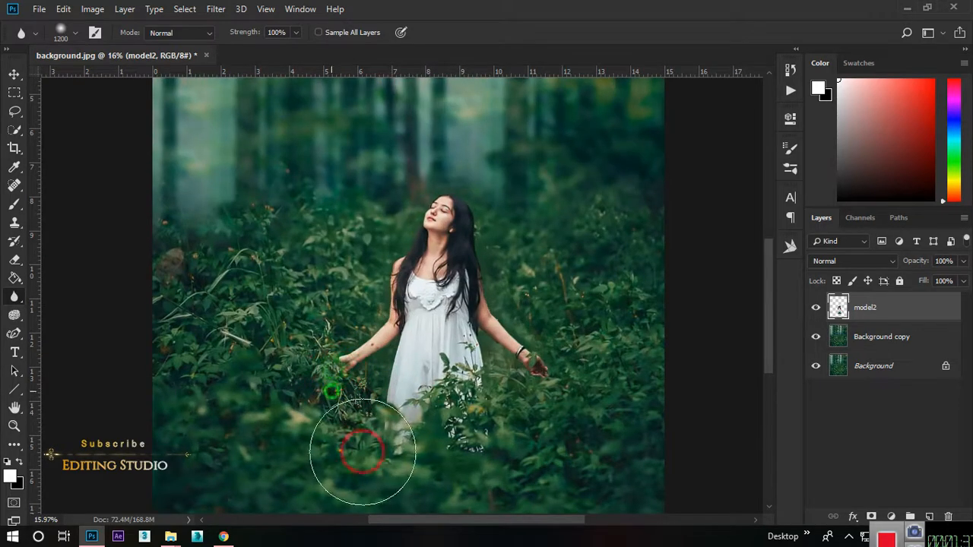
scroll(519, 317, up, 4)
key(bracketleft)
key(bracketleft)
key(bracketleft)
key(bracketleft)
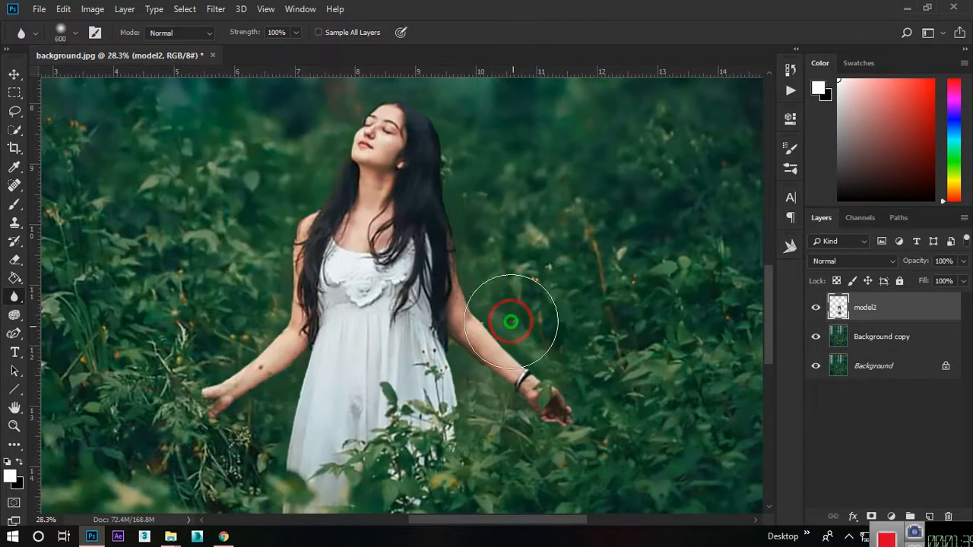
drag(512, 323, 473, 191)
drag(484, 205, 560, 282)
mouse_move(530, 120)
mouse_down()
mouse_move(523, 196)
mouse_move(491, 159)
mouse_move(380, 200)
mouse_move(380, 273)
mouse_move(350, 372)
mouse_up()
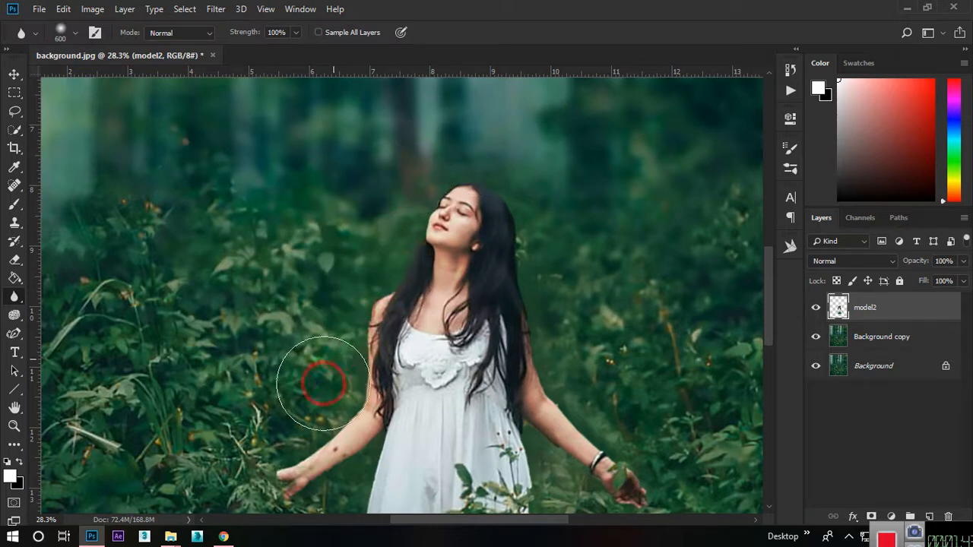
Blur the edges around the model's other arm and hand, reducing the Blur brush to 400 px
drag(325, 415, 334, 406)
key(bracketleft)
key(bracketleft)
drag(282, 459, 296, 445)
click(277, 494)
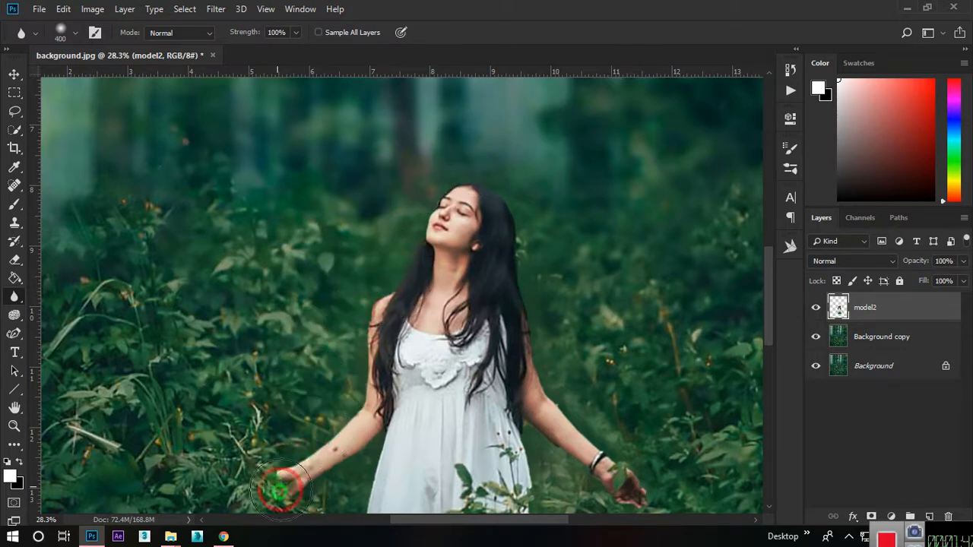
drag(352, 468, 342, 330)
Deselect the model2 layer and stamp all visible layers into a new merged layer on top
scroll(298, 366, down, 4)
click(12, 223)
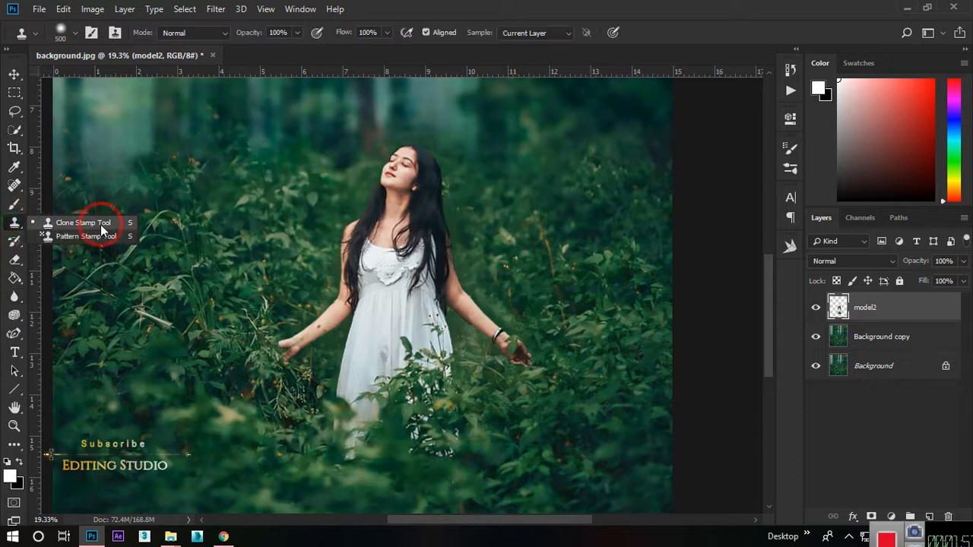
scroll(256, 359, up, 9)
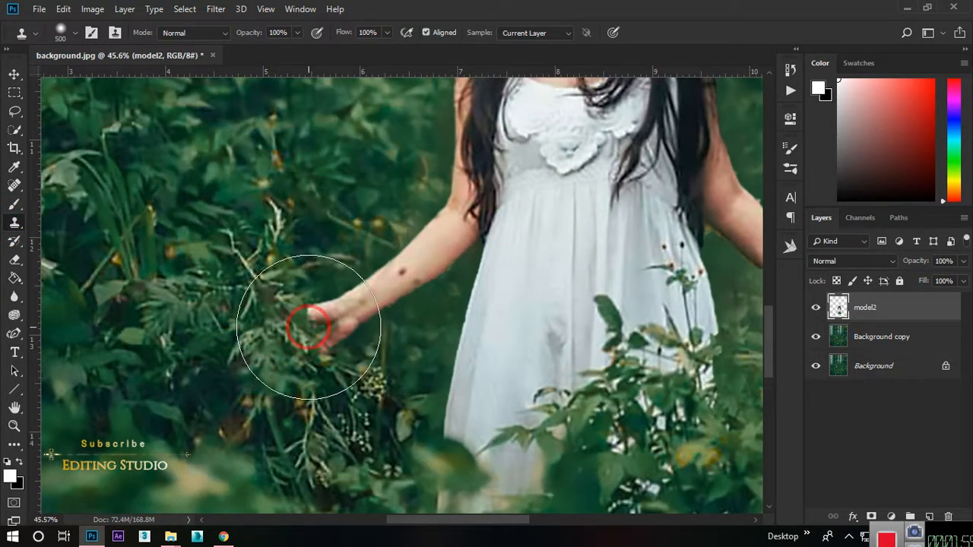
right_click(11, 188)
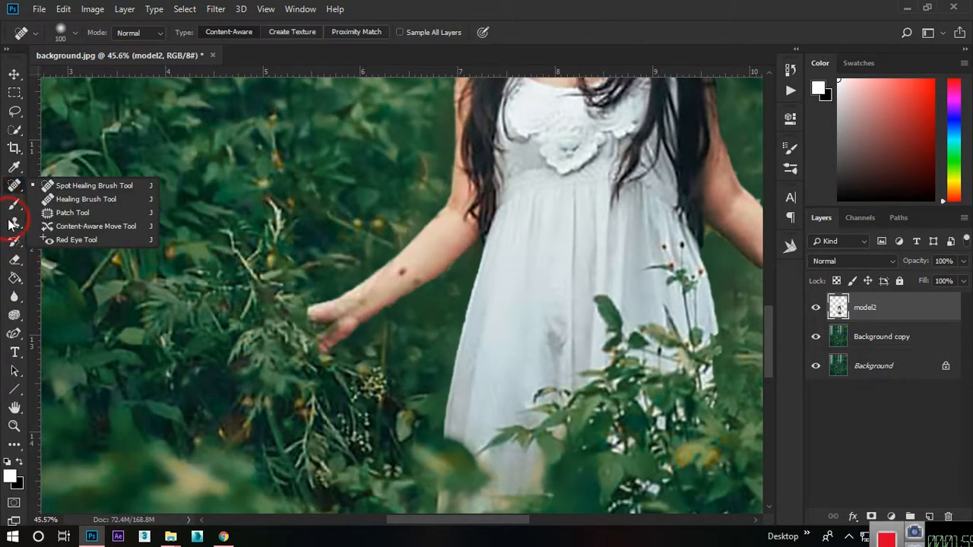
ctrl+click(889, 313)
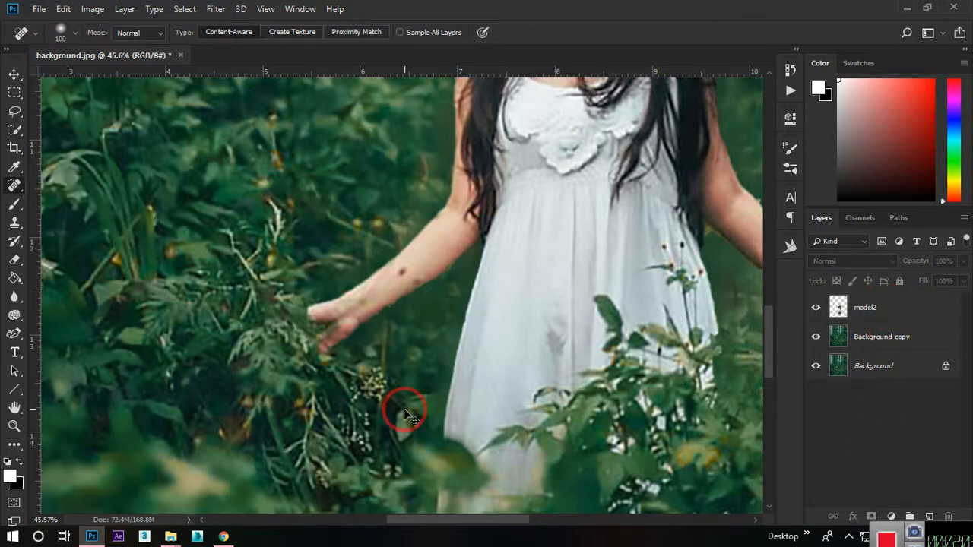
key(ctrl+shift+alt+e)
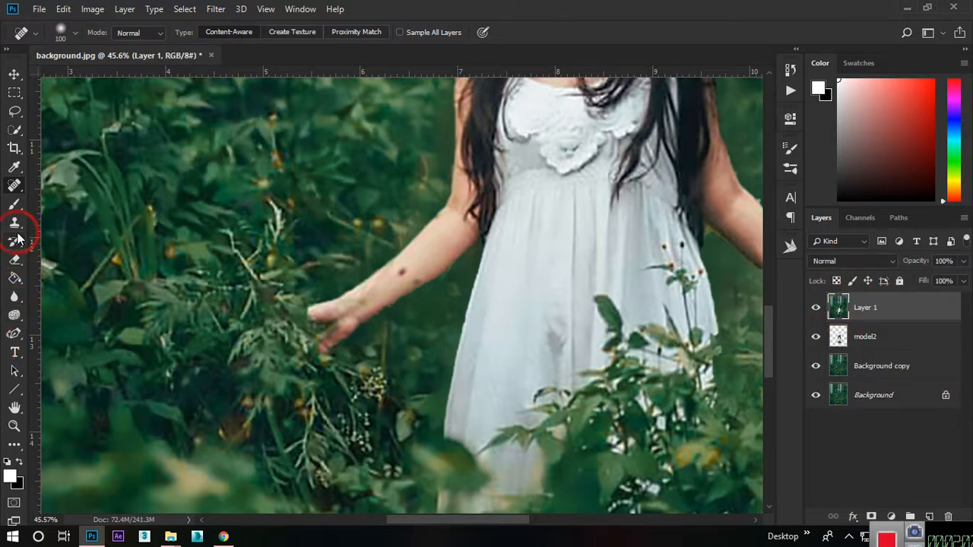
Clone nearby foliage over the model's fingertips on Layer 1 with a 300 px Clone Stamp brush
click(16, 223)
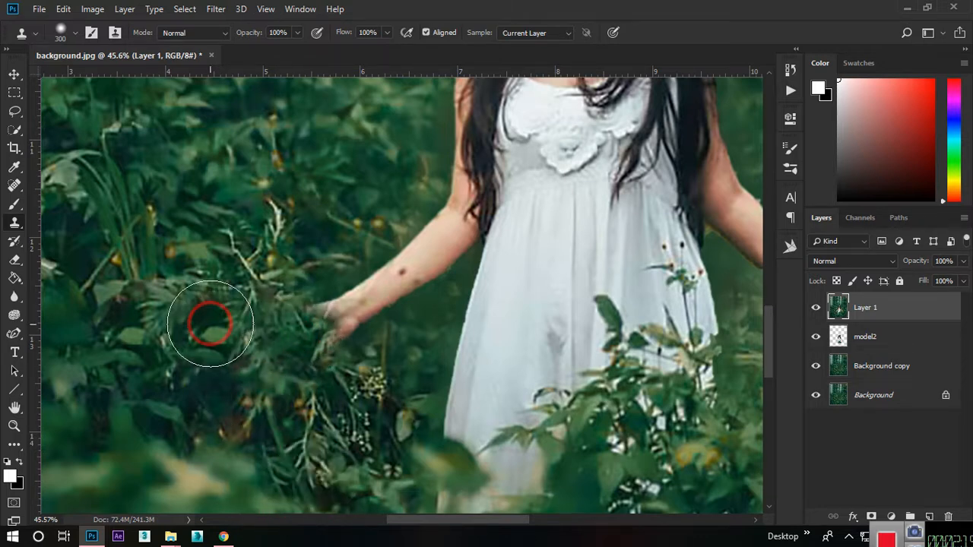
scroll(217, 327, down, 3)
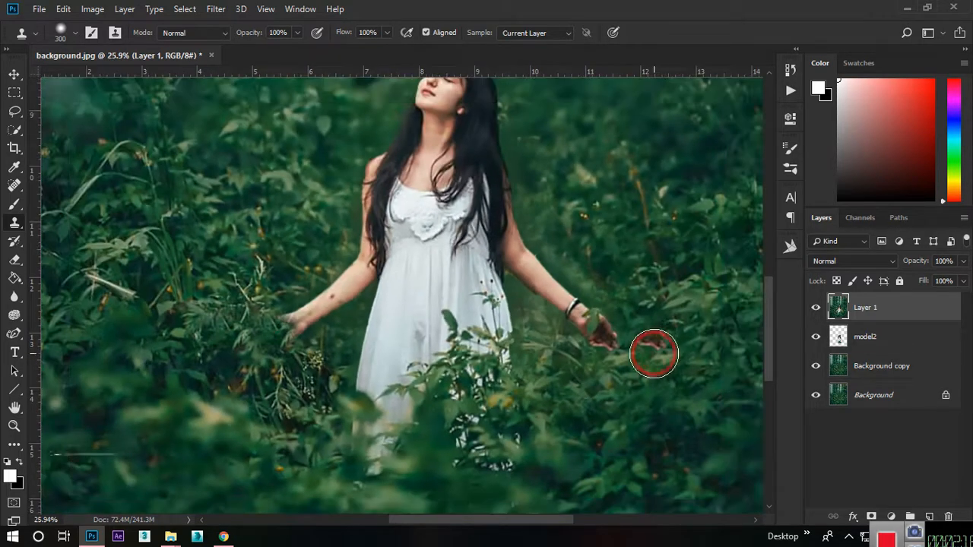
click(14, 74)
Smooth the outline of the model's hair with the Smudge tool at 5% strength, reducing the brush to 80 px
scroll(361, 270, down, 10)
scroll(464, 255, up, 5)
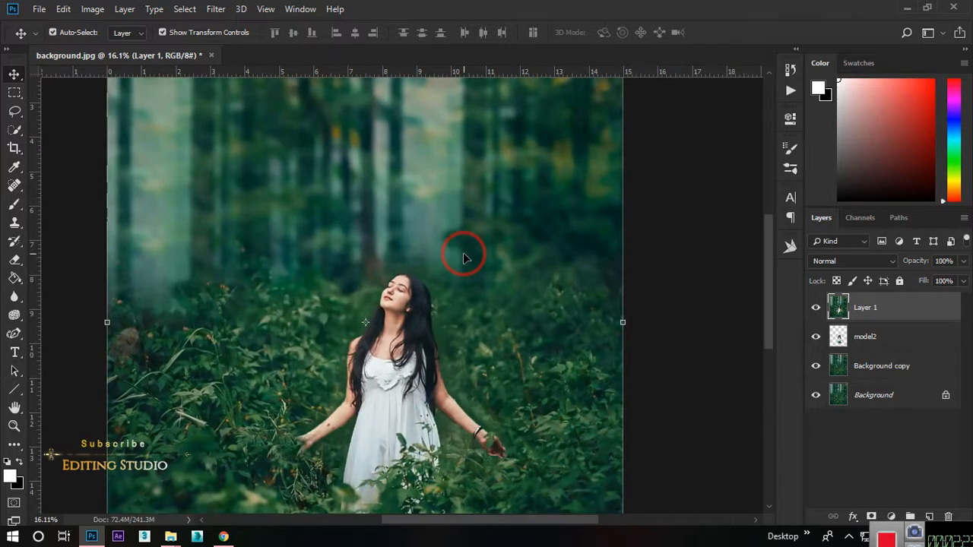
scroll(464, 257, down, 5)
scroll(463, 256, up, 1)
scroll(464, 257, down, 1)
scroll(445, 265, up, 6)
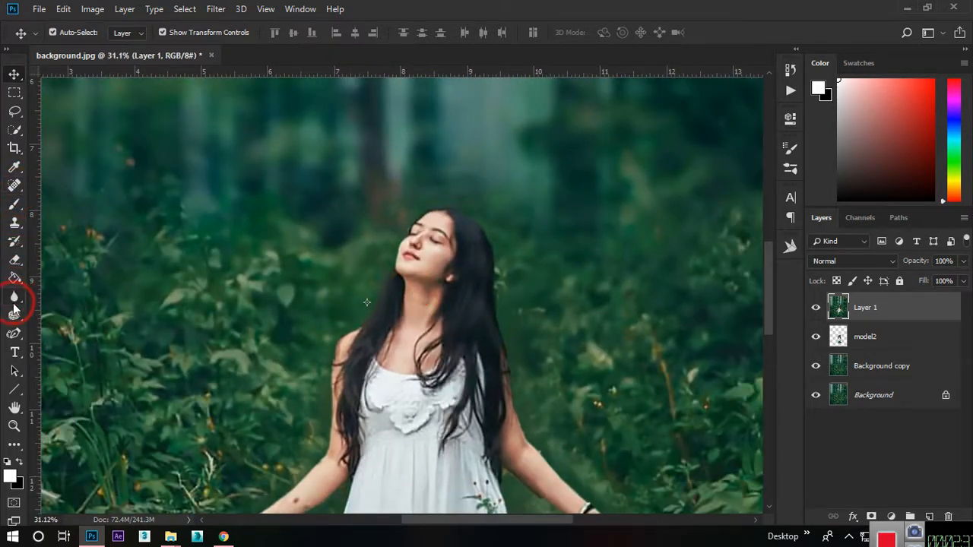
mouse_move(14, 302)
mouse_down()
mouse_move(79, 289)
mouse_move(95, 321)
mouse_up()
scroll(467, 226, up, 2)
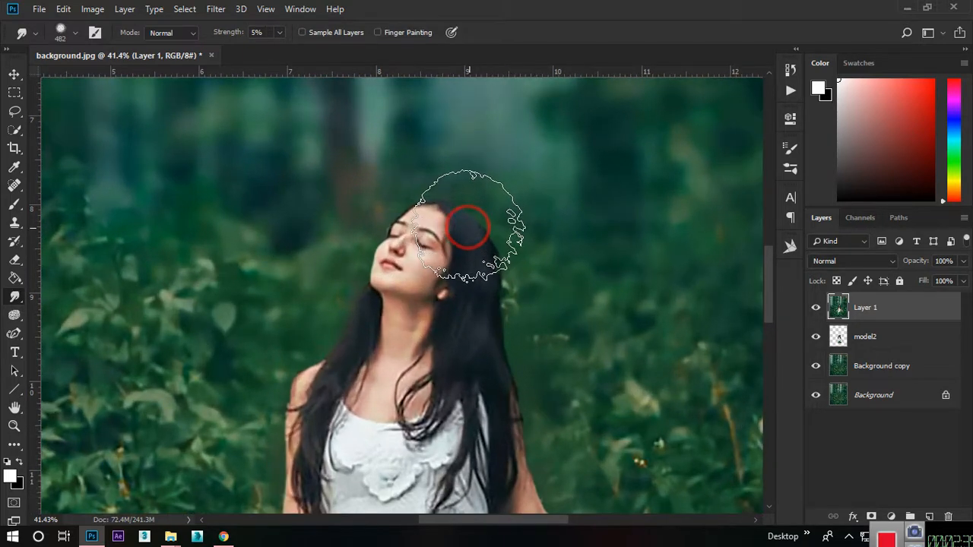
key(bracketleft)
key(bracketleft)
key(bracketleft)
key(bracketleft)
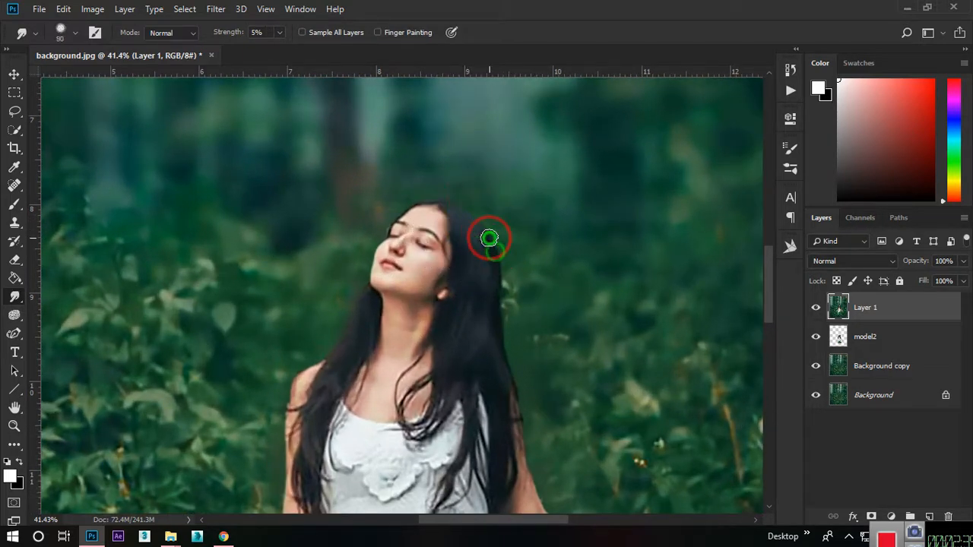
key(bracketleft)
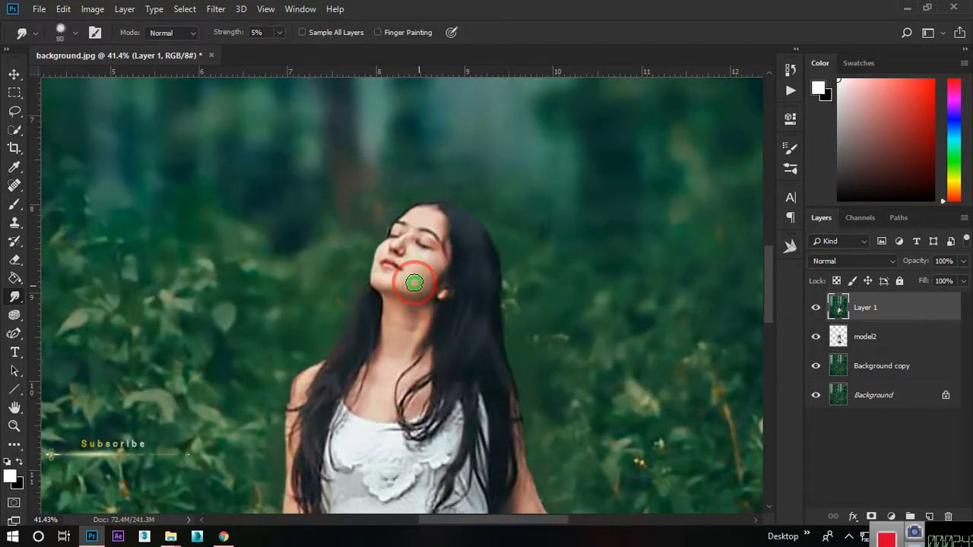
Smudge the model's face, neck, hair strands and shoulder edge smooth with the 80 px brush
mouse_move(414, 283)
mouse_down()
mouse_move(377, 278)
mouse_move(376, 255)
mouse_move(415, 215)
mouse_move(443, 251)
mouse_move(387, 308)
mouse_move(407, 312)
mouse_move(403, 301)
mouse_move(392, 359)
mouse_move(410, 340)
mouse_move(414, 398)
mouse_move(362, 394)
mouse_move(345, 403)
mouse_move(366, 411)
mouse_move(351, 385)
mouse_up()
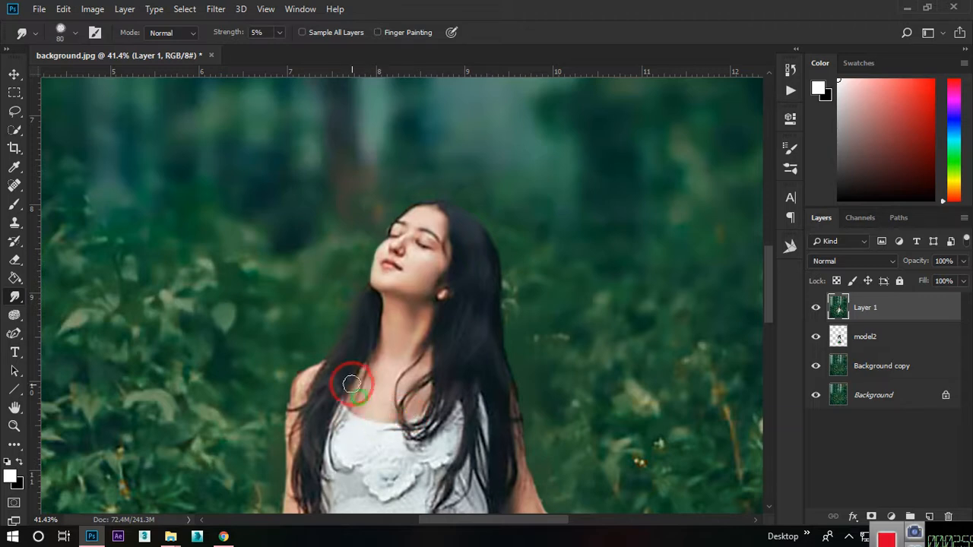
mouse_move(282, 401)
mouse_down()
mouse_move(329, 380)
mouse_move(404, 231)
mouse_up()
mouse_move(382, 271)
mouse_down()
mouse_move(365, 331)
mouse_move(364, 391)
mouse_move(356, 391)
mouse_move(369, 406)
mouse_move(358, 388)
mouse_move(362, 416)
mouse_move(322, 421)
mouse_move(302, 468)
mouse_move(243, 506)
mouse_move(316, 466)
mouse_move(244, 481)
mouse_move(281, 460)
mouse_up()
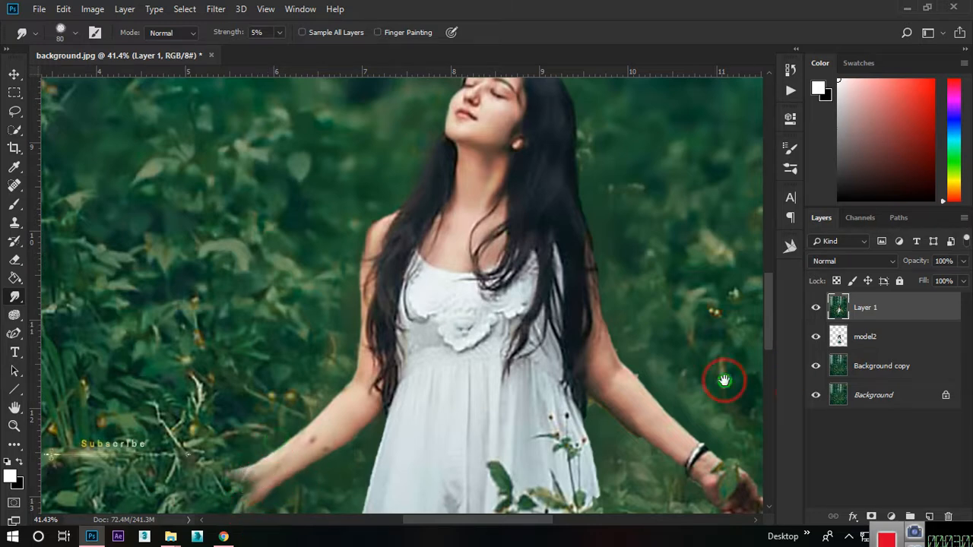
Smudge the skin and edges of the model's bracelet arm from the upper arm towards the wrist
drag(736, 391, 445, 382)
mouse_move(332, 358)
mouse_down()
mouse_move(331, 404)
mouse_move(347, 407)
mouse_move(324, 417)
mouse_up()
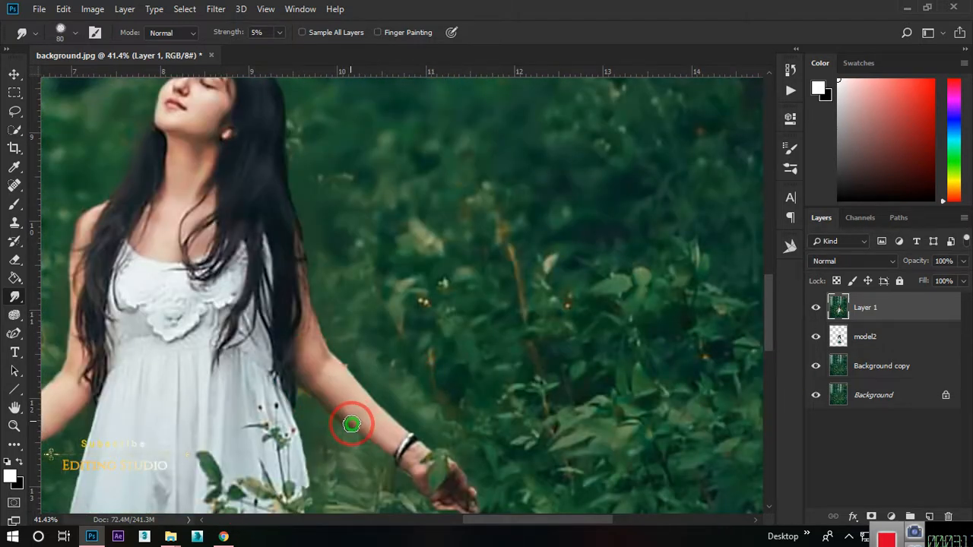
drag(356, 366, 308, 306)
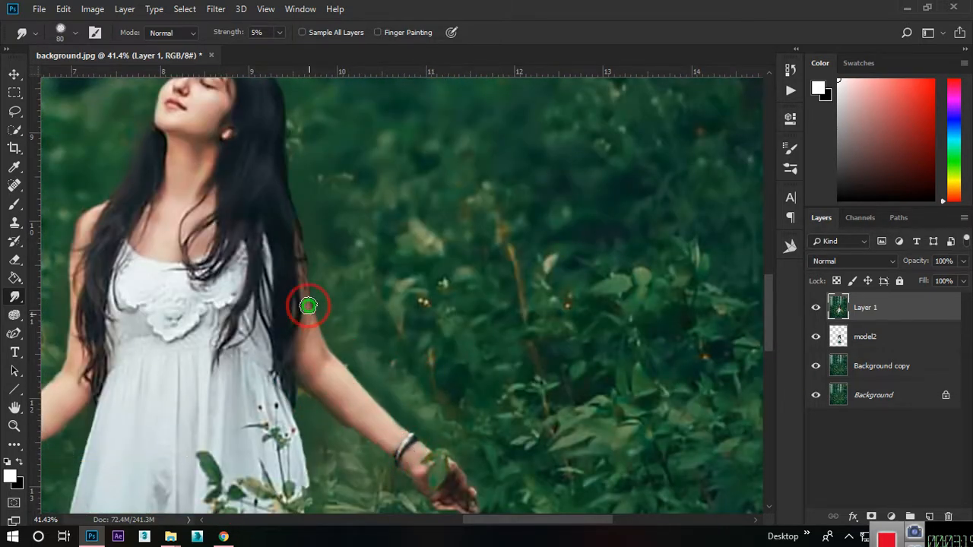
mouse_move(325, 354)
mouse_down()
mouse_move(328, 389)
mouse_move(299, 356)
mouse_move(300, 381)
mouse_move(330, 397)
mouse_up()
Crop a thin strip off the top edge of the image and apply the crop
key(ctrl+0)
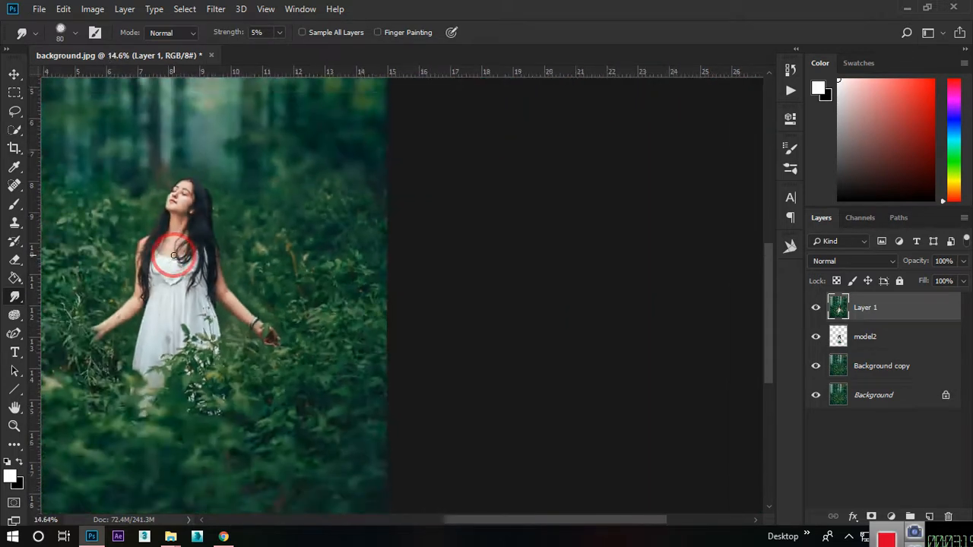
scroll(464, 204, down, 2)
click(13, 75)
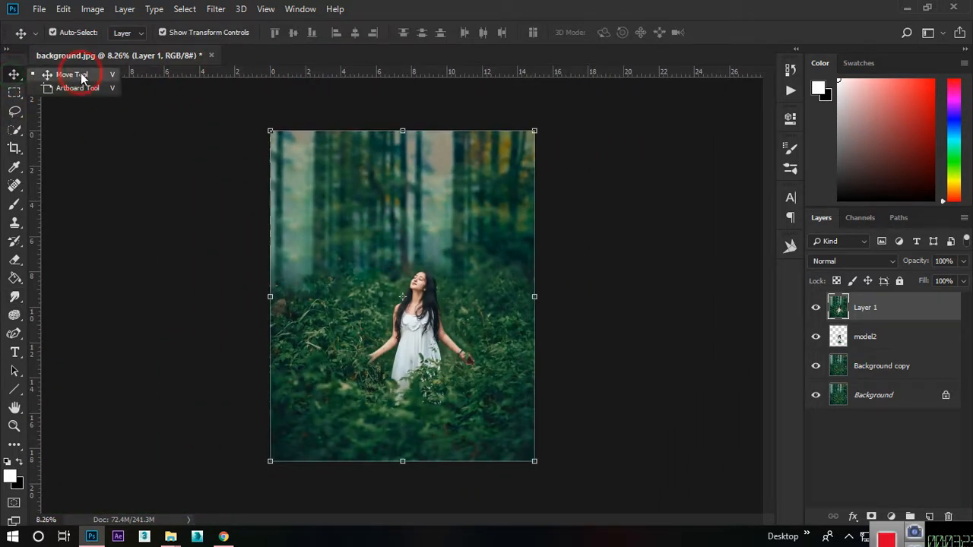
click(125, 98)
click(14, 148)
click(304, 157)
scroll(390, 130, up, 2)
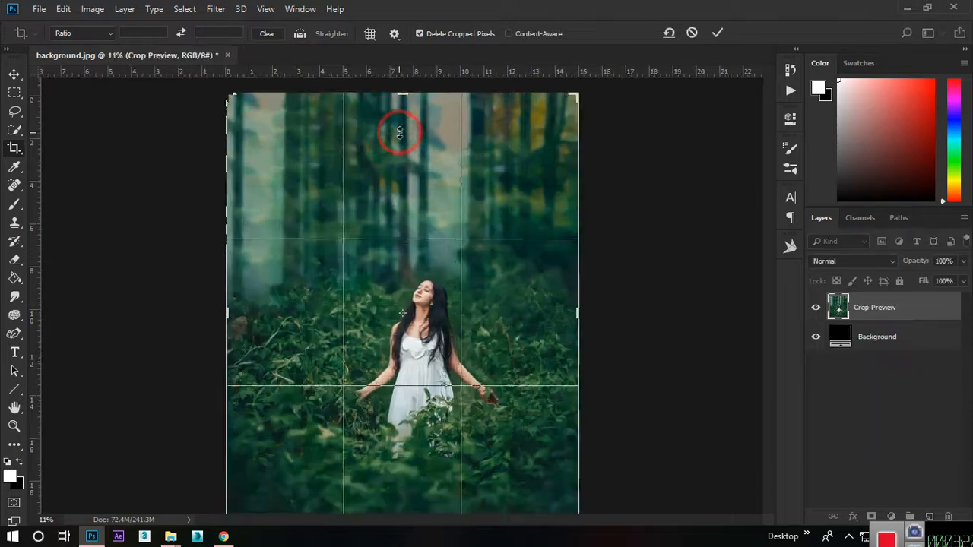
drag(403, 86, 405, 203)
scroll(404, 93, up, 2)
drag(422, 114, 402, 372)
drag(442, 145, 446, 127)
drag(389, 254, 388, 260)
click(717, 33)
scroll(504, 189, down, 3)
click(14, 74)
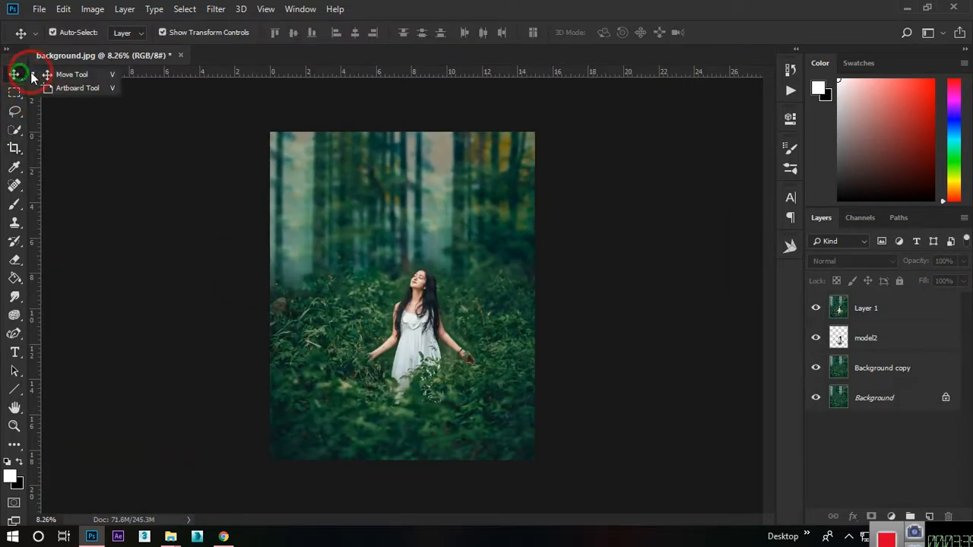
Open Layer 1 in the Camera Raw Filter and set the white balance Temperature to -11
click(216, 9)
click(760, 235)
click(858, 310)
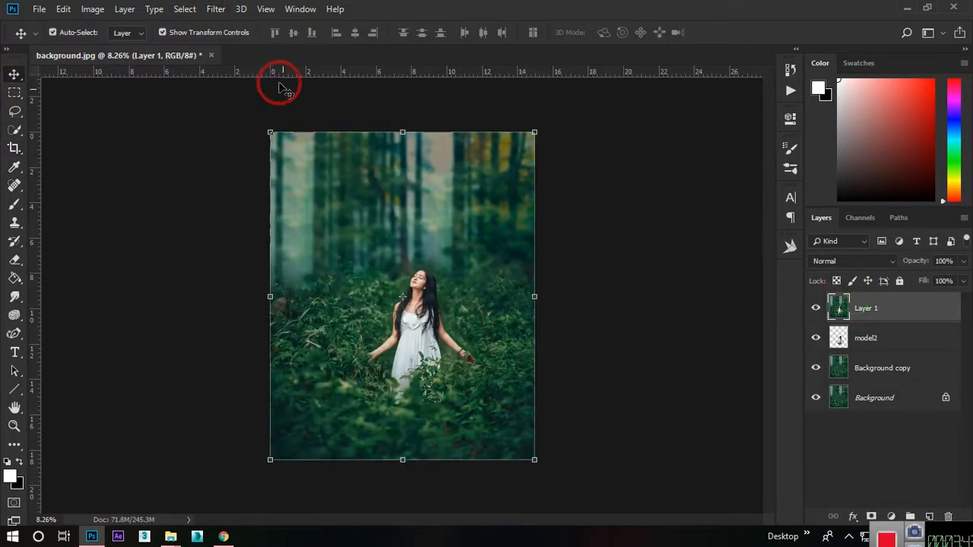
click(218, 10)
click(261, 95)
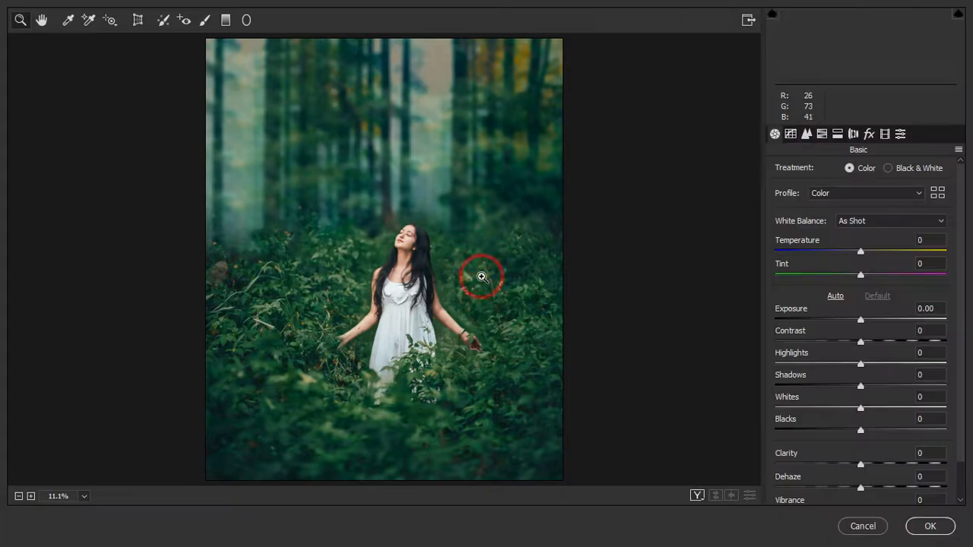
drag(860, 251, 851, 250)
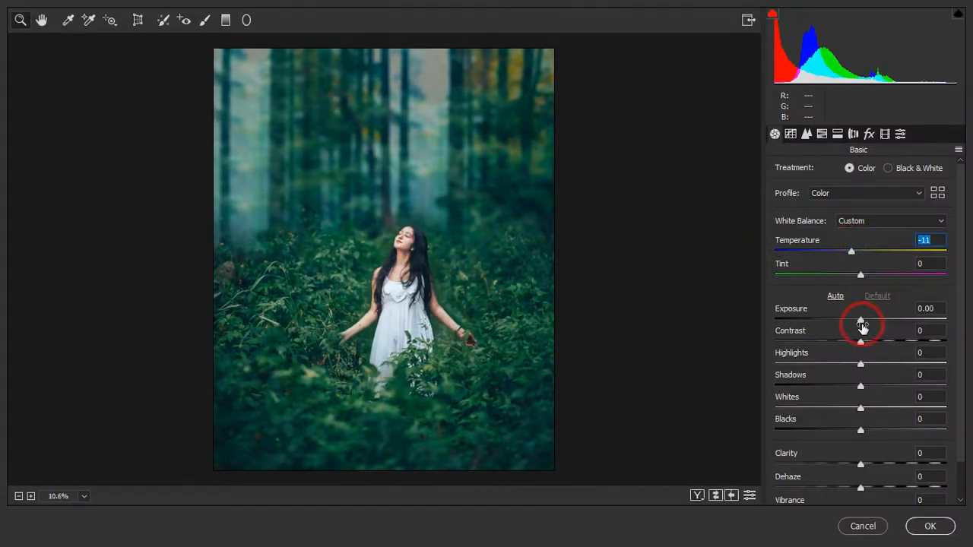
Set Exposure -0.45, Contrast -6, Highlights -15, Shadows -75, Whites +10, Blacks -21, Clarity +29, Dehaze +3 and Vibrance +33
mouse_move(861, 309)
mouse_down()
mouse_move(844, 380)
mouse_move(858, 418)
mouse_move(876, 422)
mouse_move(808, 441)
mouse_move(896, 461)
mouse_move(853, 464)
mouse_move(896, 462)
mouse_move(864, 483)
mouse_move(880, 484)
mouse_move(874, 494)
mouse_move(866, 490)
mouse_move(897, 472)
mouse_up()
scroll(863, 479, down, 1)
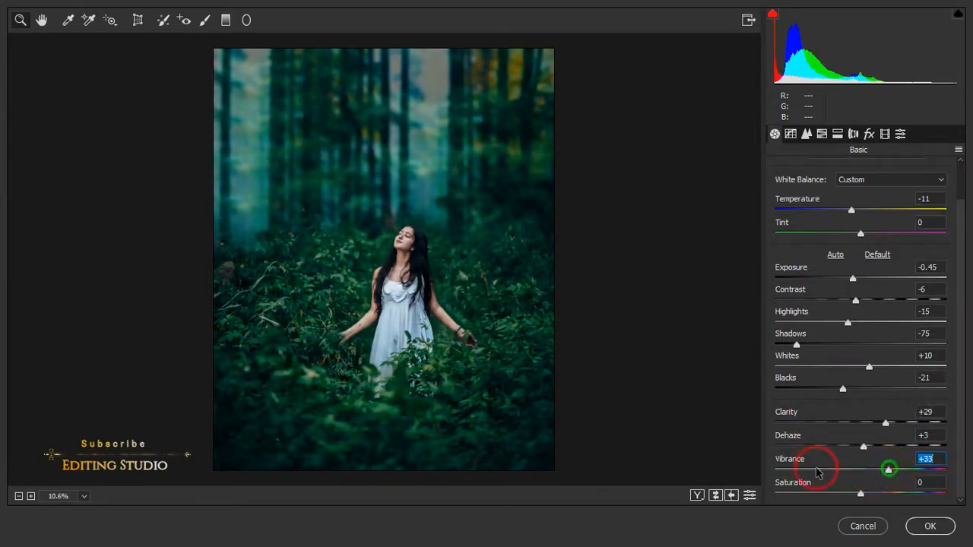
scroll(818, 441, up, 1)
Set the HSL Hue values to Yellows +100, Greens +100, Aquas +5, Blues +2 and Purples -23
click(807, 135)
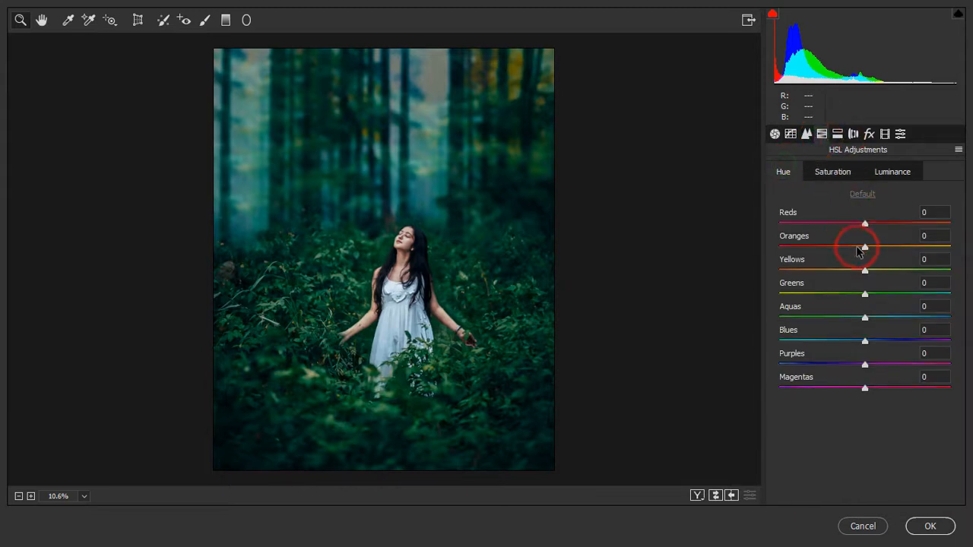
double_click(951, 249)
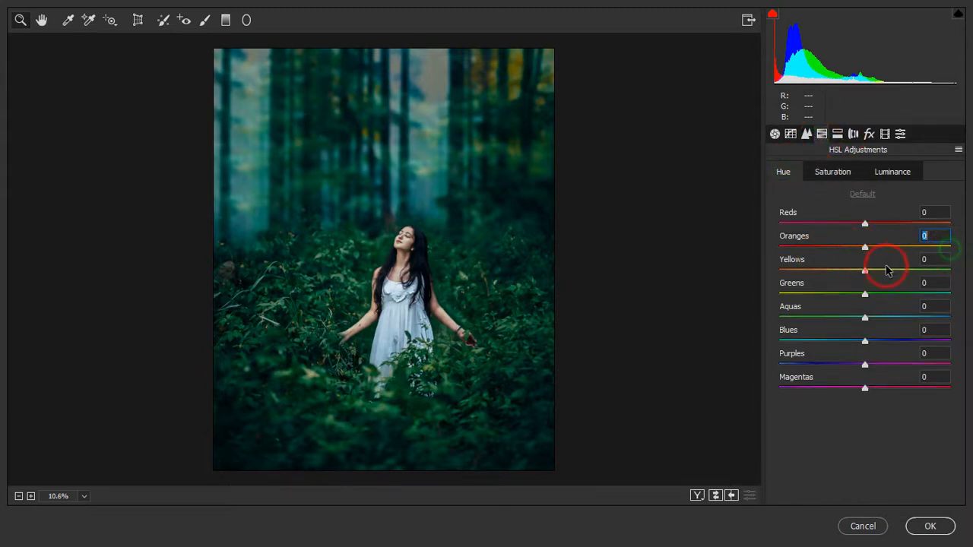
drag(869, 302, 966, 296)
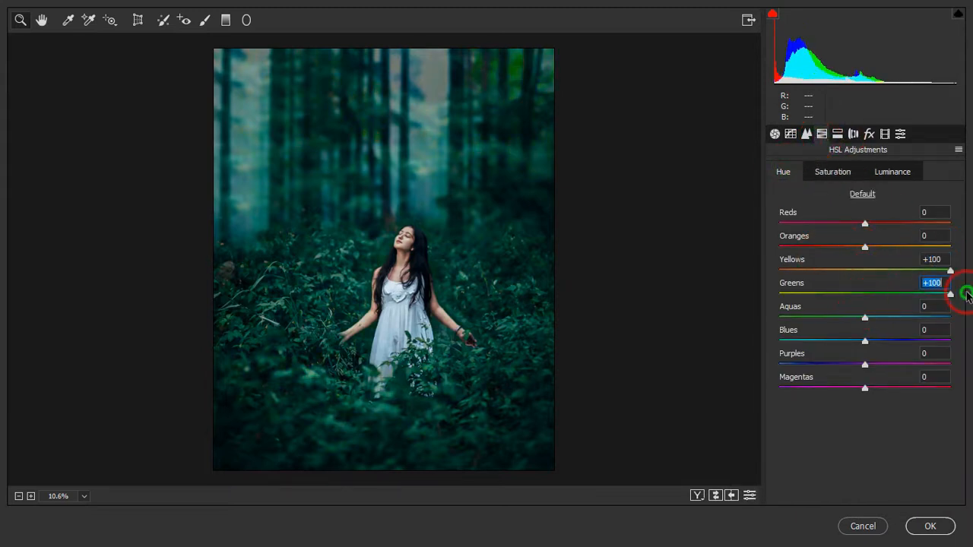
mouse_move(873, 325)
mouse_down()
mouse_move(966, 311)
mouse_move(866, 332)
mouse_up()
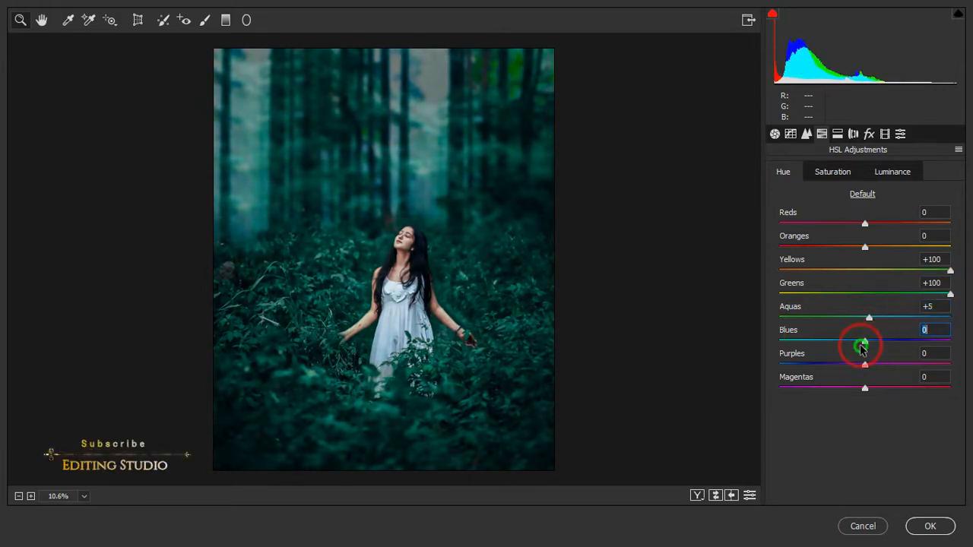
drag(806, 357, 762, 384)
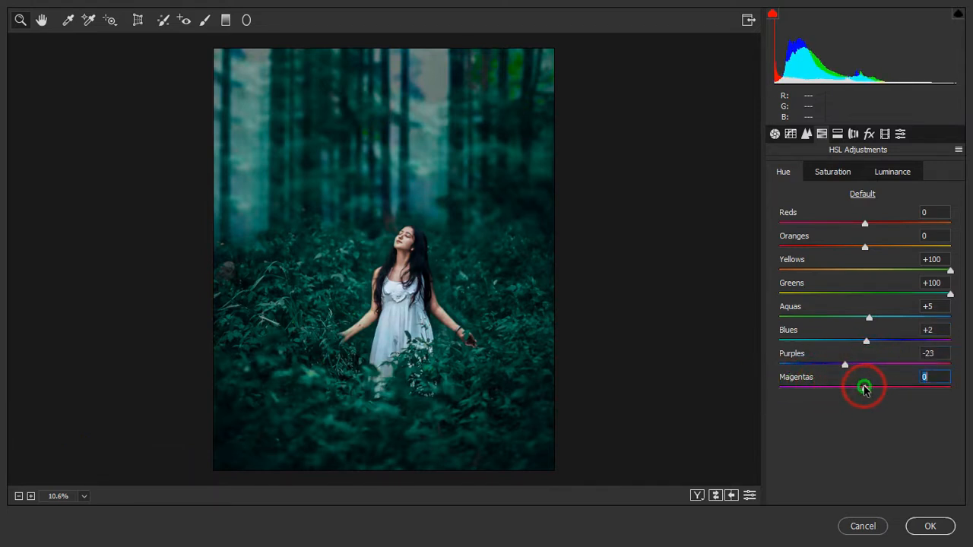
Set the HSL Saturation values to Oranges -13, Yellows -100, Greens -1, Aquas -29, Blues -42 and Magentas +29
click(833, 172)
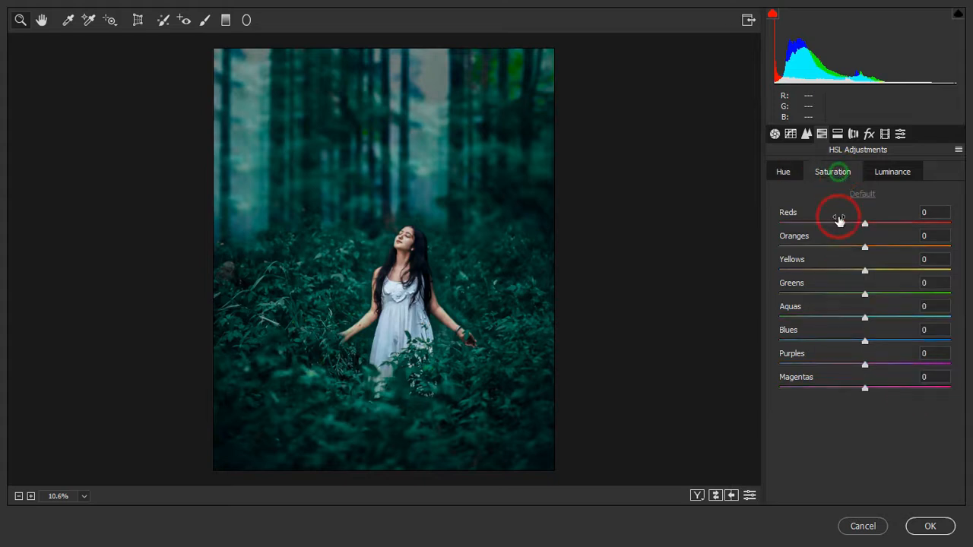
drag(865, 268, 771, 287)
drag(865, 295, 839, 329)
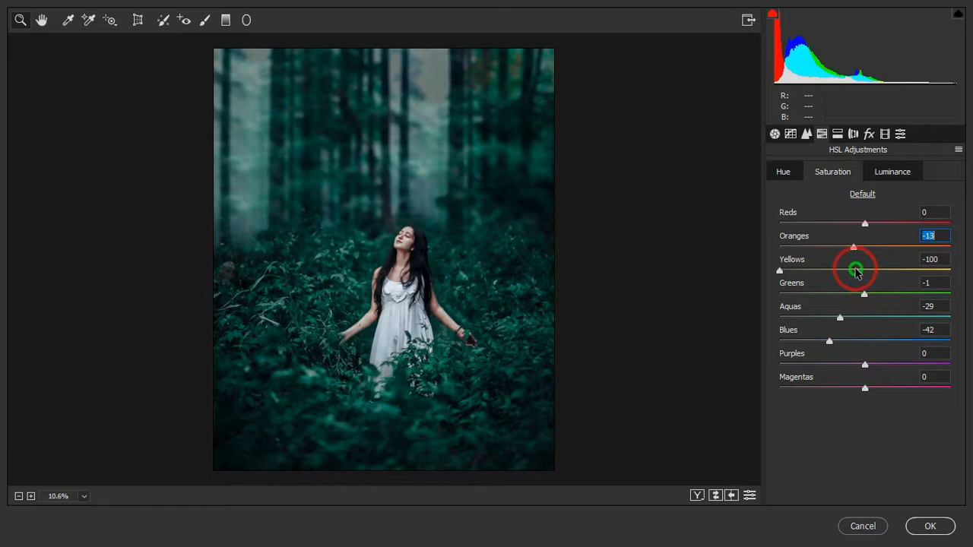
drag(894, 403, 906, 404)
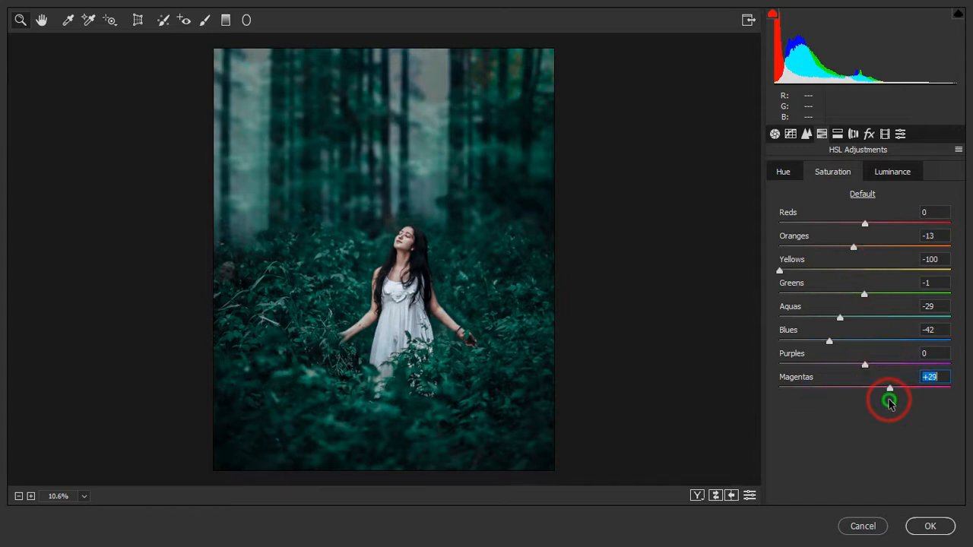
Set the HSL Luminance values to Reds +15, Oranges -23 and Magentas -10
click(887, 178)
drag(864, 249, 811, 237)
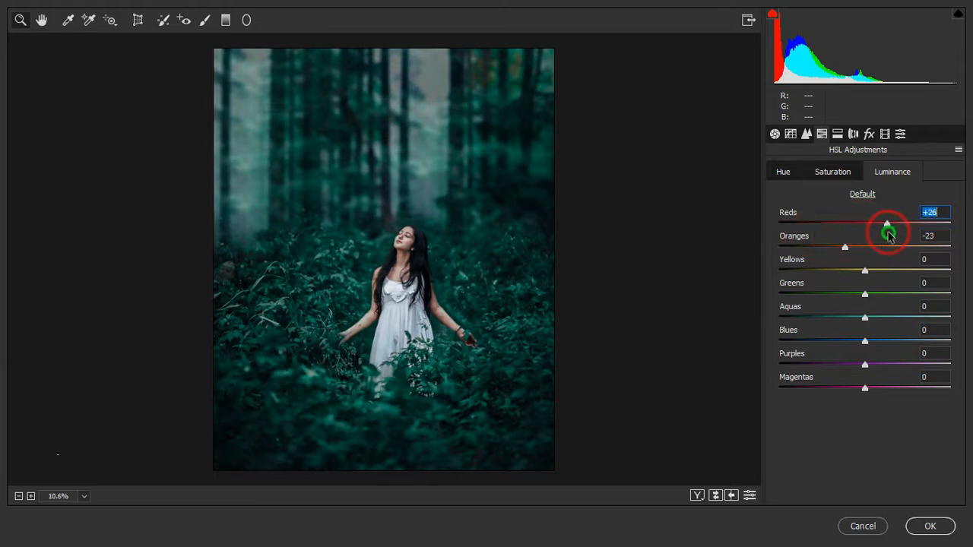
drag(889, 235, 880, 236)
mouse_move(864, 271)
mouse_down()
mouse_move(806, 282)
mouse_move(882, 275)
mouse_up()
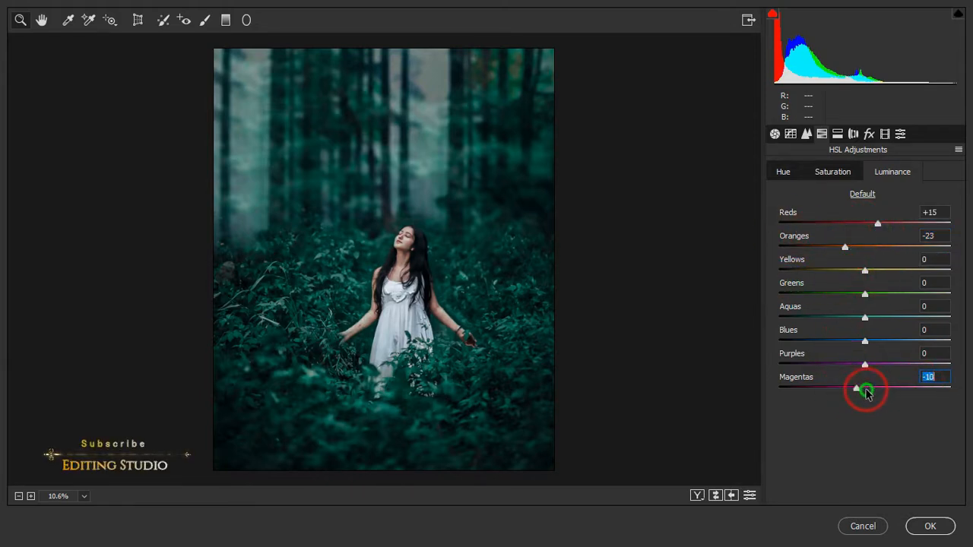
Split-tone the highlights with Hue 206 and Saturation 10, and add grain with Amount 29 and Size 0
click(837, 133)
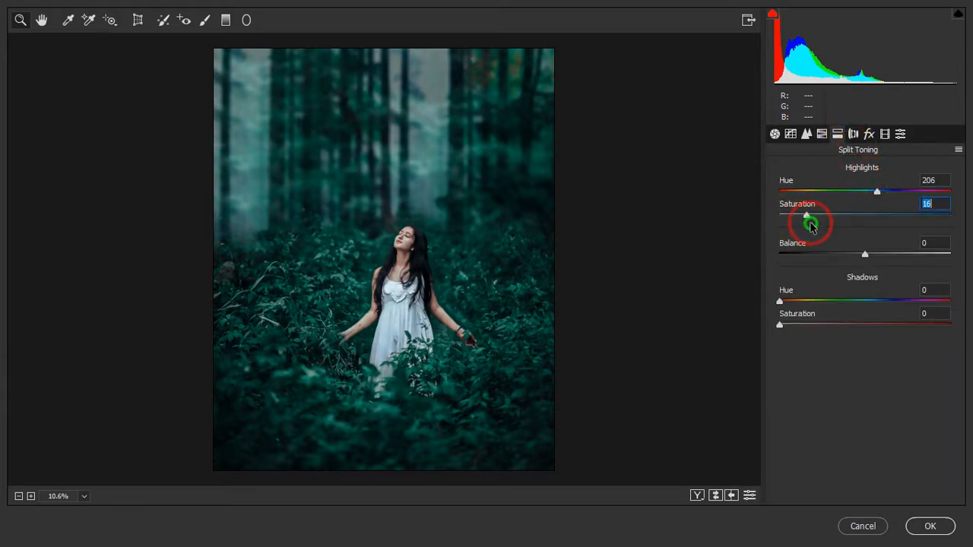
mouse_move(812, 226)
mouse_down()
mouse_move(841, 222)
mouse_move(808, 240)
mouse_up()
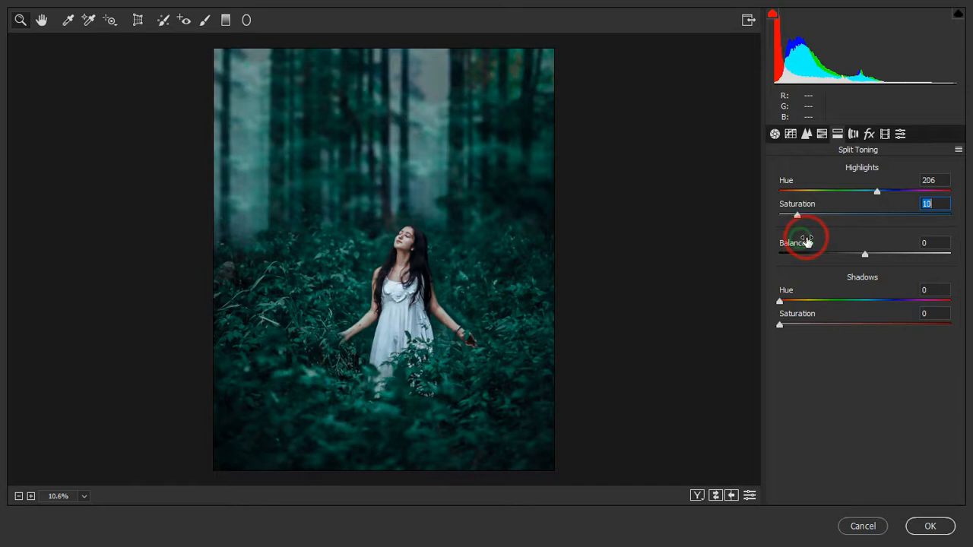
click(868, 134)
click(474, 217)
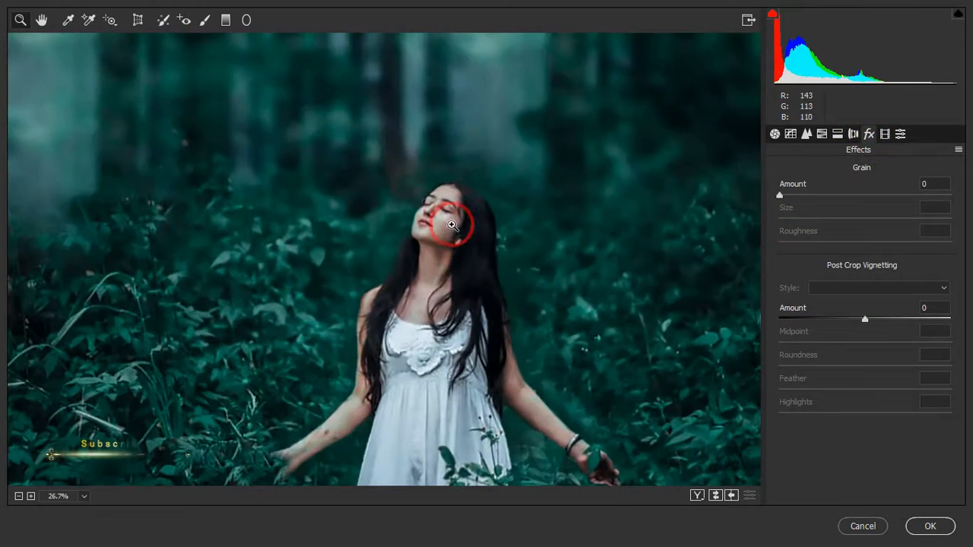
drag(780, 195, 814, 195)
drag(822, 219, 713, 228)
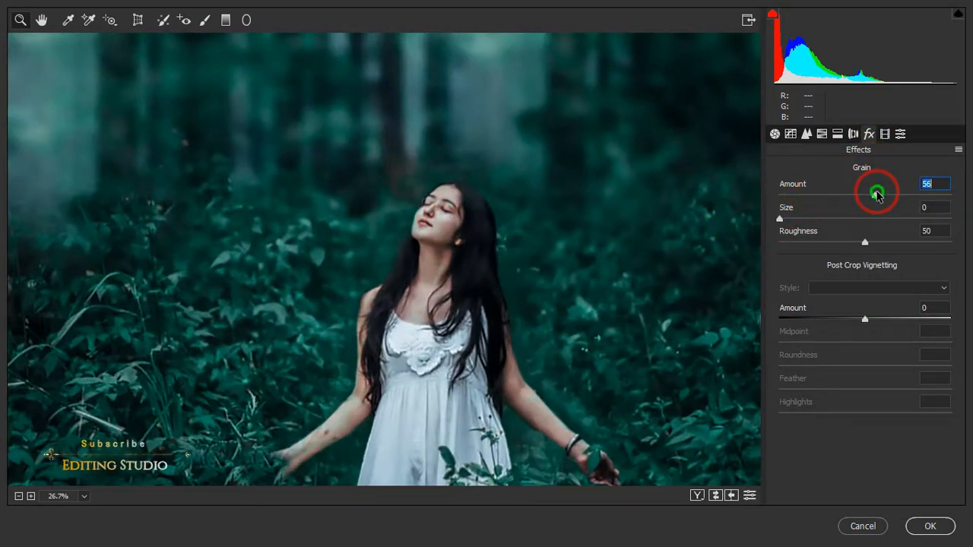
alt+click(626, 226)
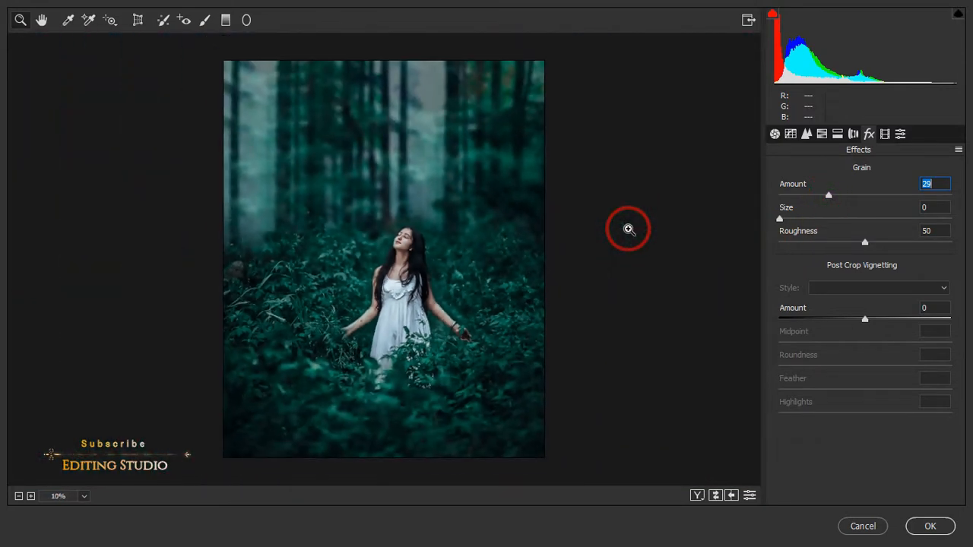
Add a post-crop vignette with Amount -18, Midpoint 0, Feather 98 and Highlights 0
drag(864, 318, 768, 339)
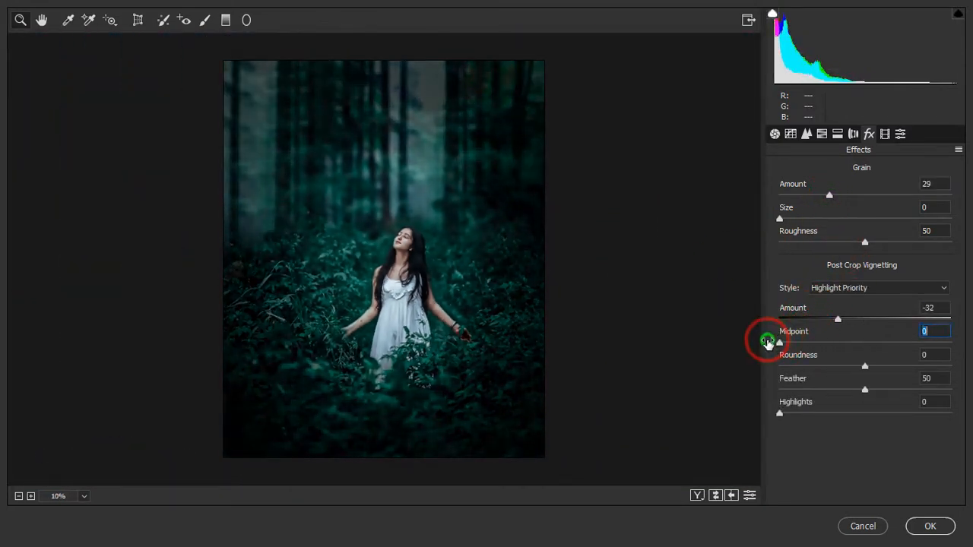
drag(834, 307, 844, 313)
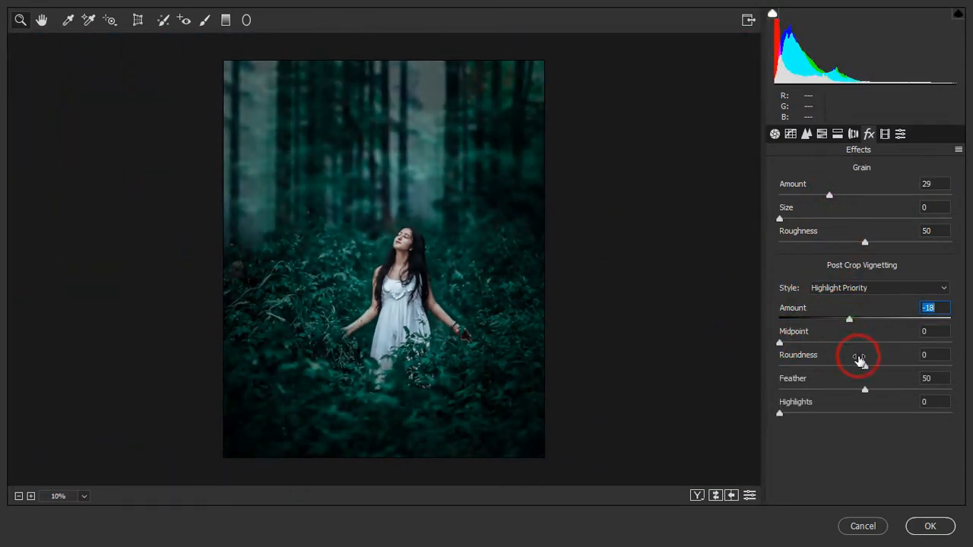
drag(864, 389, 887, 396)
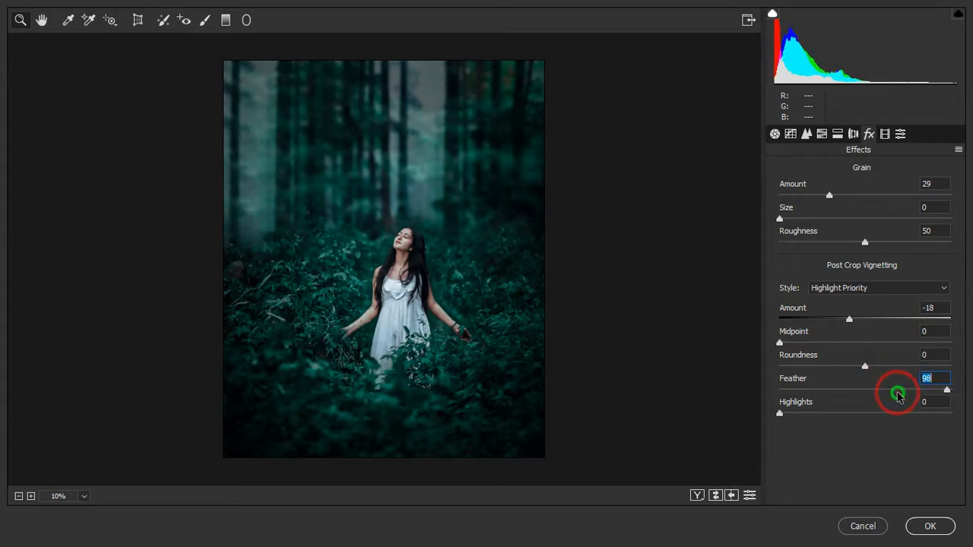
drag(809, 411, 715, 405)
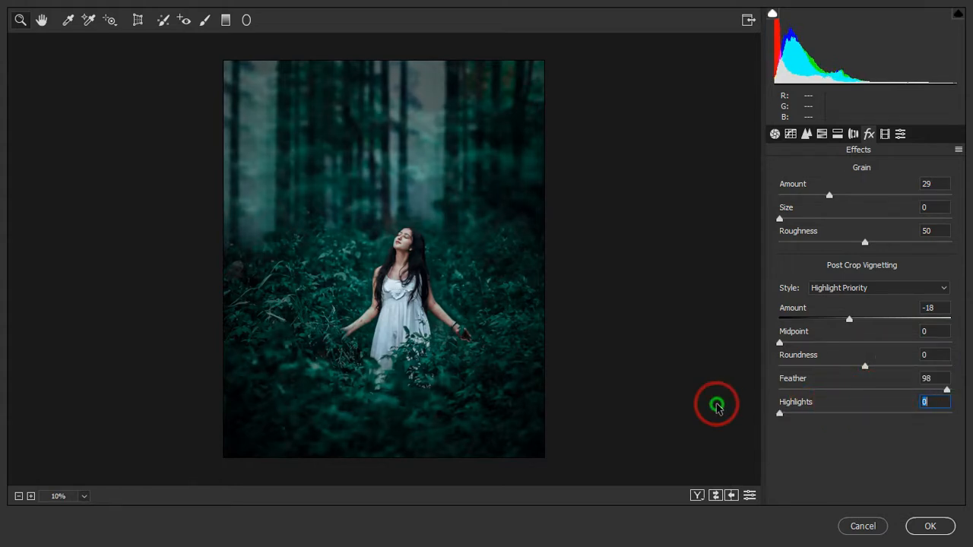
Set the Blue Primary Hue to -100 in the Calibration settings
click(884, 135)
drag(814, 401, 763, 406)
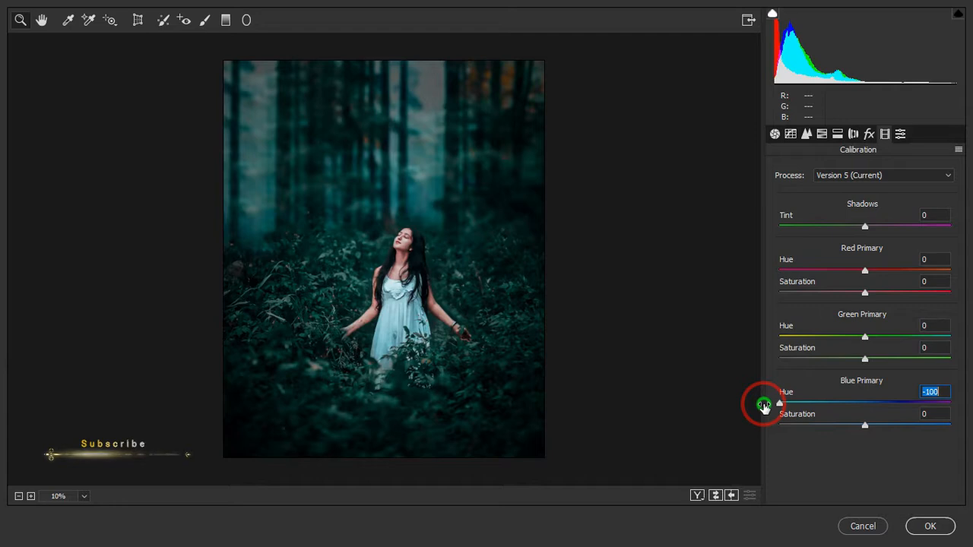
Try a lower HSL saturation for the Oranges, down to -28, and ease it back up
click(821, 134)
click(833, 172)
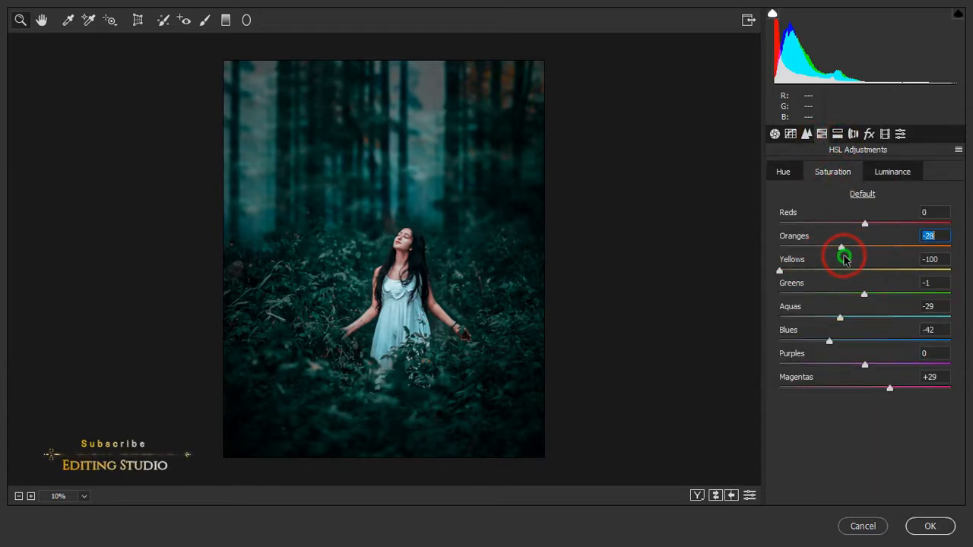
drag(843, 259, 854, 253)
Calibrate Red Primary to Hue +100, Saturation -3, Green Primary to Hue +100, Saturation -8, and Blue Primary Saturation to +42
click(885, 134)
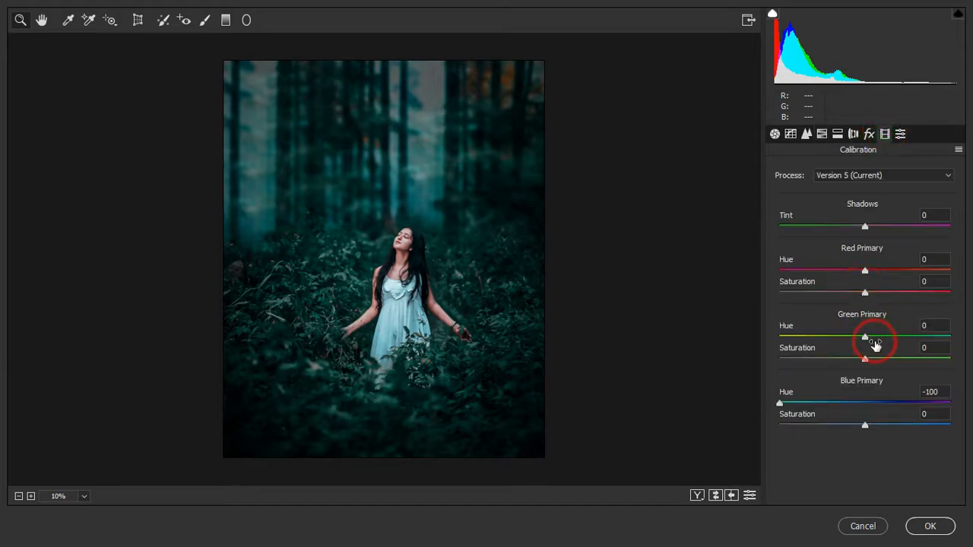
drag(918, 341, 957, 342)
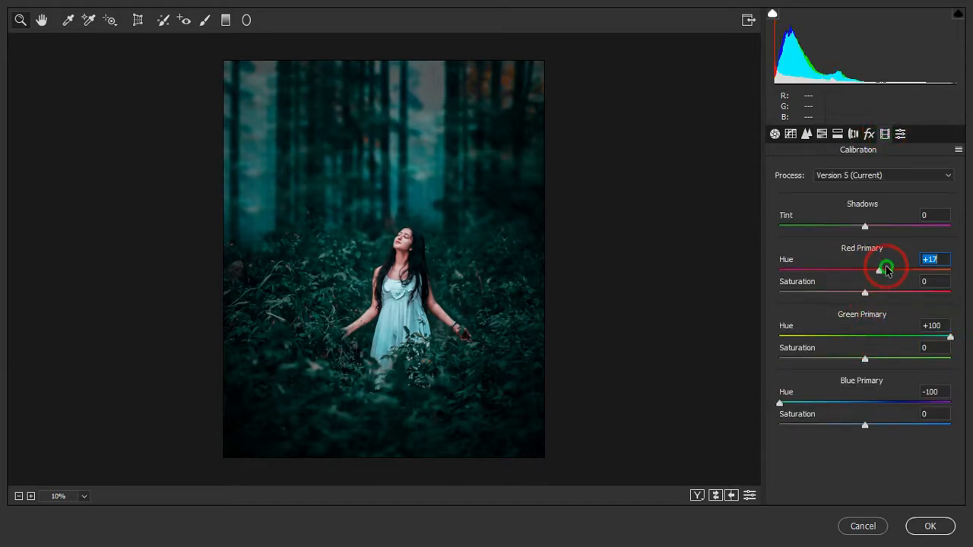
drag(887, 270, 970, 266)
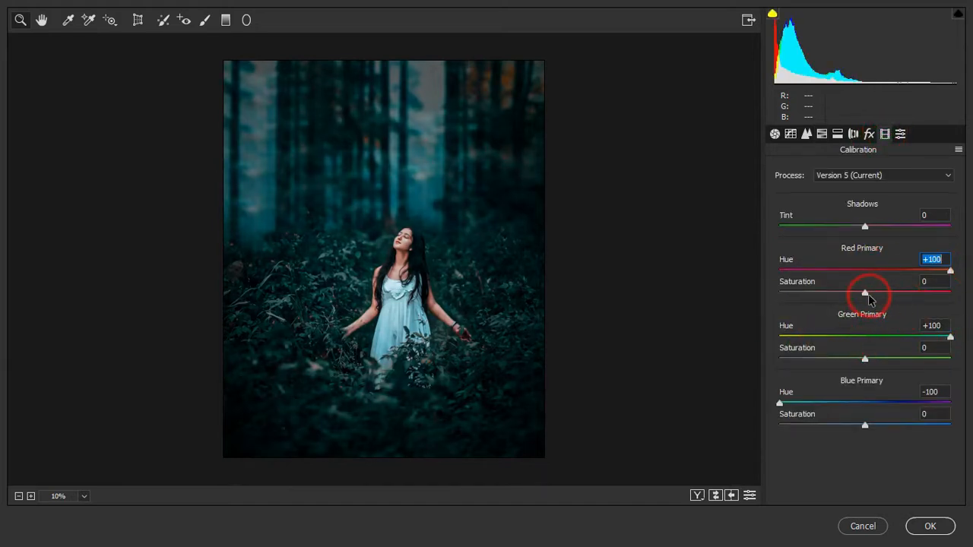
drag(868, 296, 796, 302)
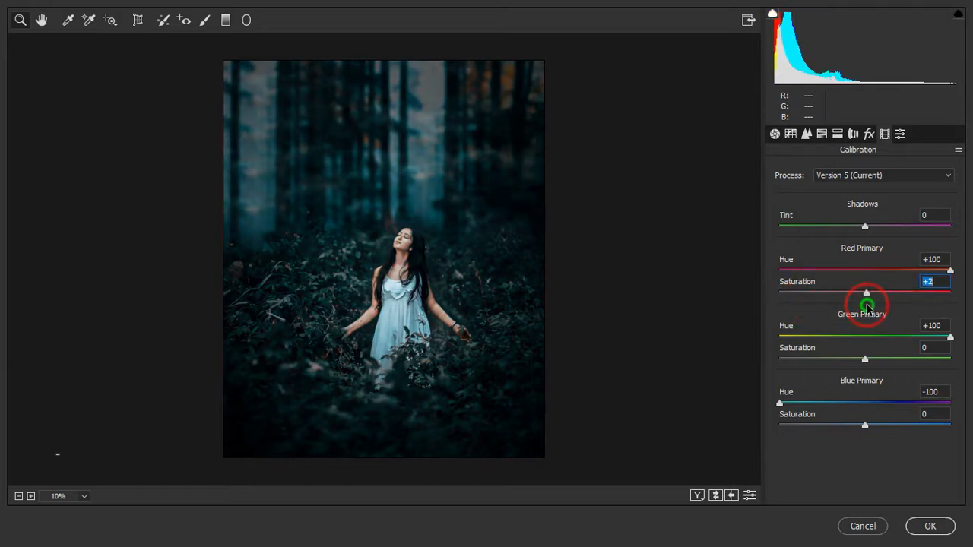
mouse_move(866, 305)
mouse_down()
mouse_move(906, 307)
mouse_move(866, 313)
mouse_up()
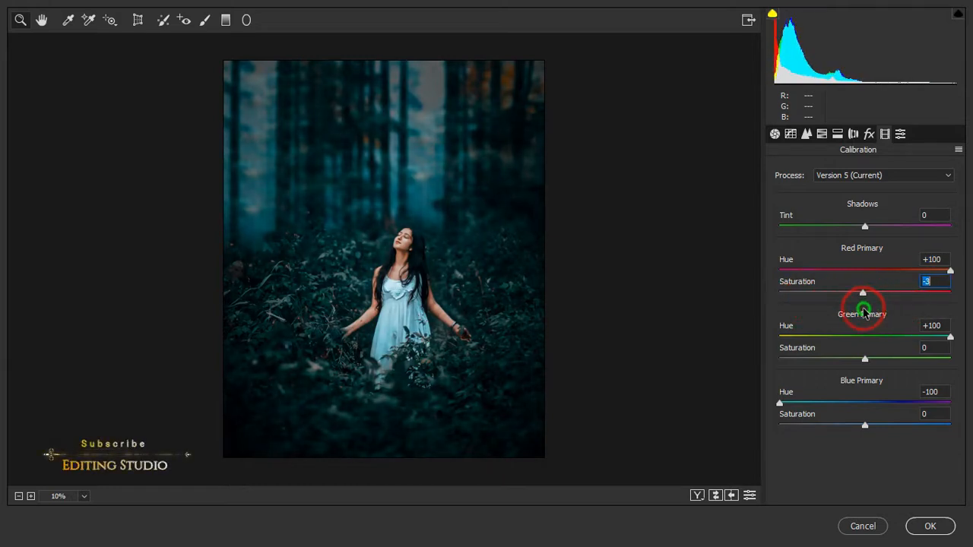
drag(834, 360, 874, 371)
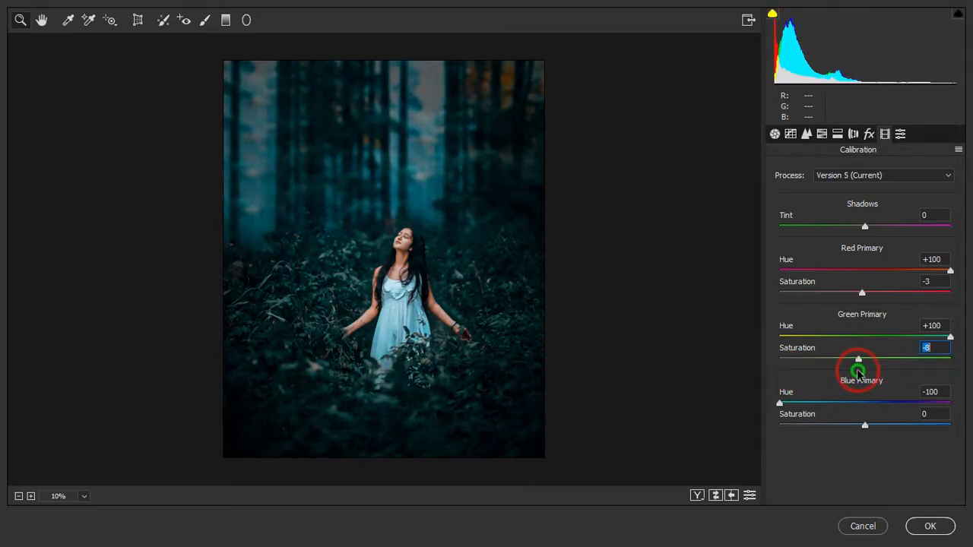
drag(865, 428, 902, 444)
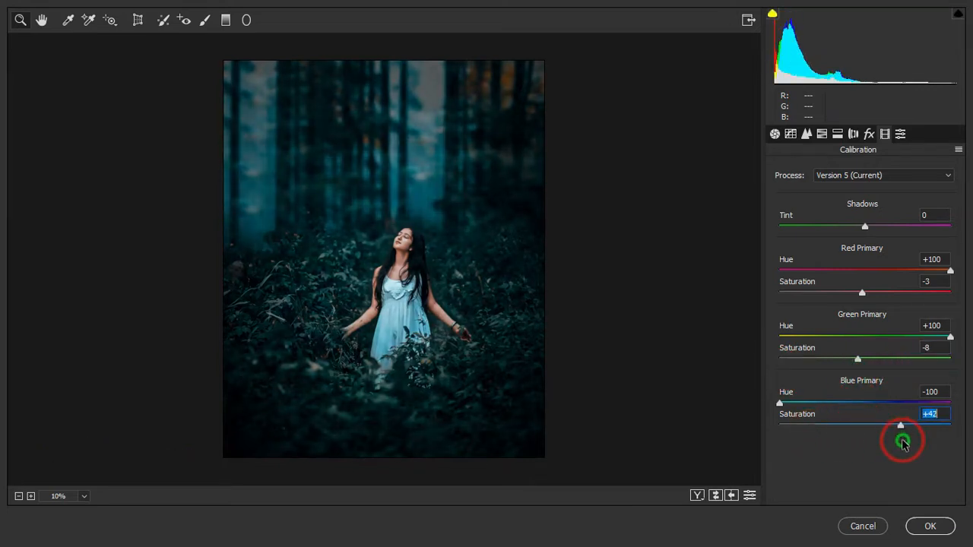
Set the HSL saturation of the Oranges to -48 and apply the Camera Raw Filter to Layer 1
click(837, 135)
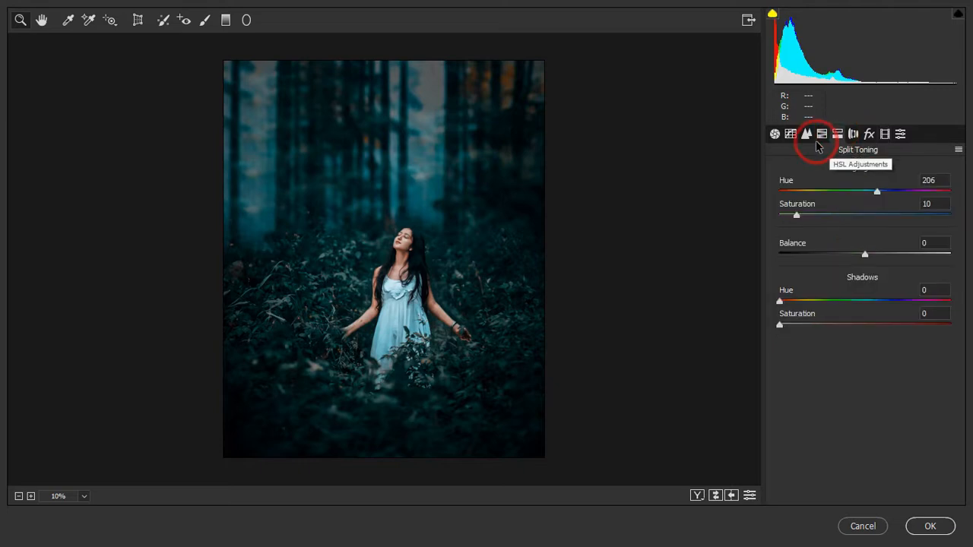
click(806, 135)
drag(851, 248, 826, 272)
key(ctrl+plus)
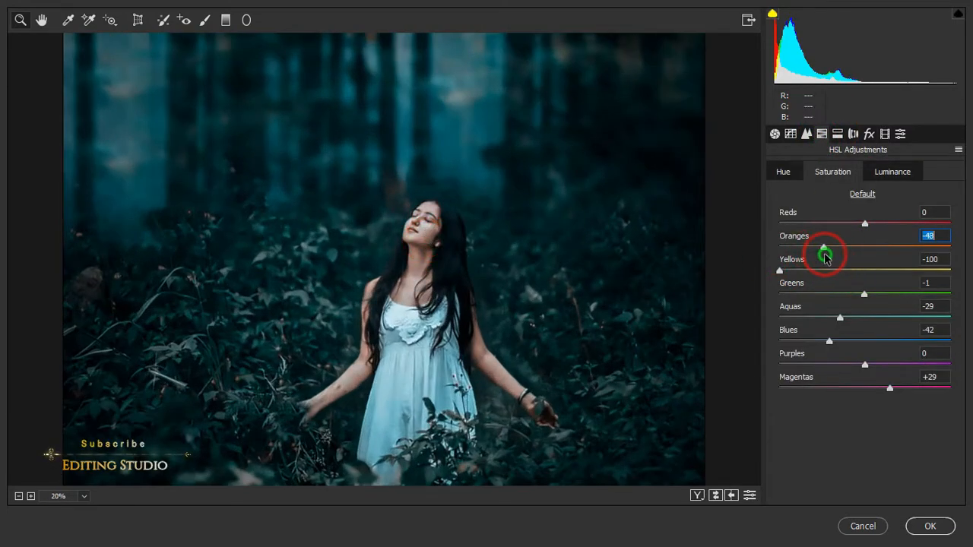
key(ctrl+minus)
key(ctrl+plus)
key(ctrl+0)
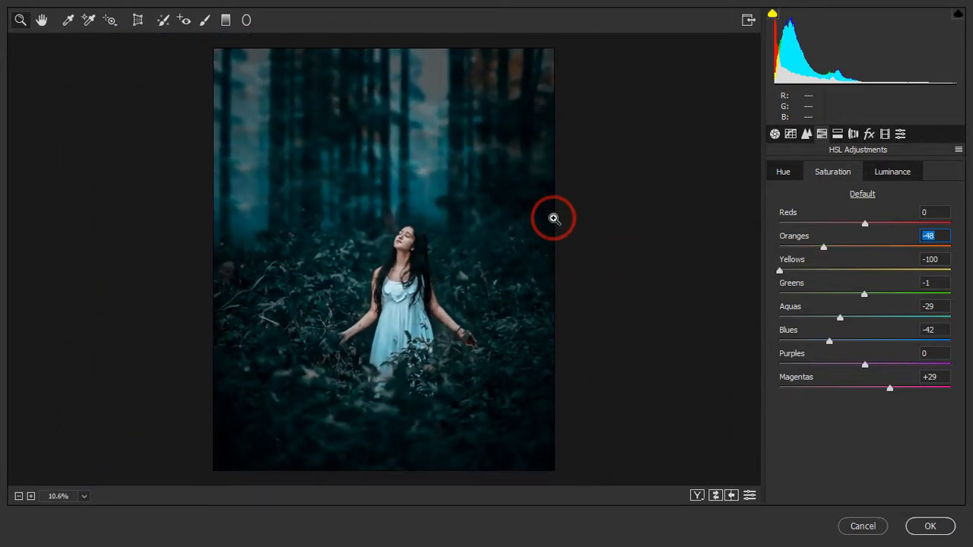
click(930, 526)
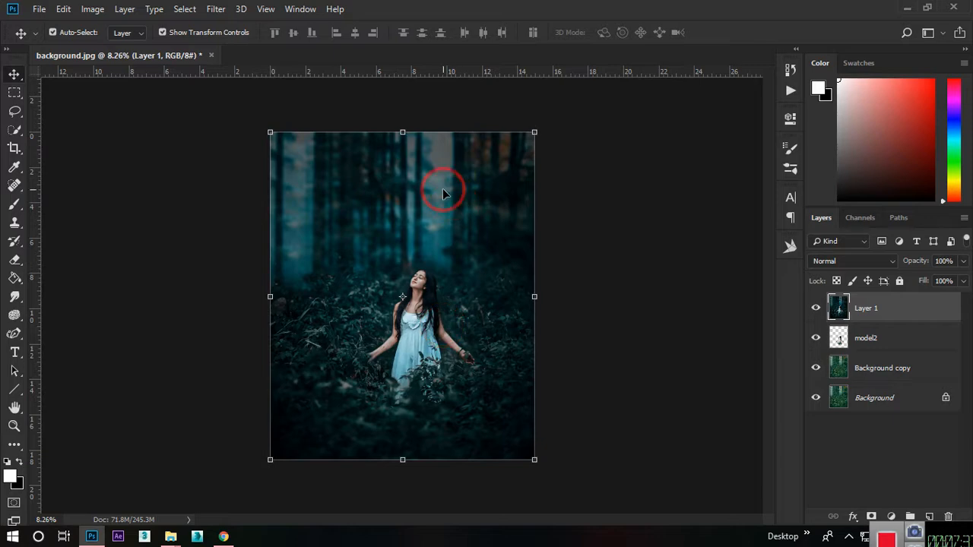
Desaturate the orange patches among the trees in the image's upper right corner with the Sponge tool and a 500 px brush
click(14, 315)
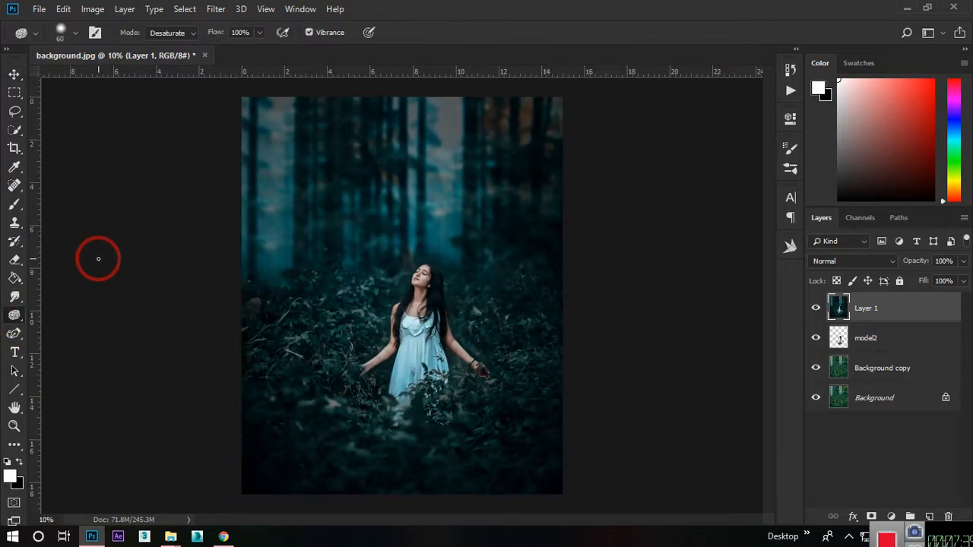
scroll(500, 188, up, 3)
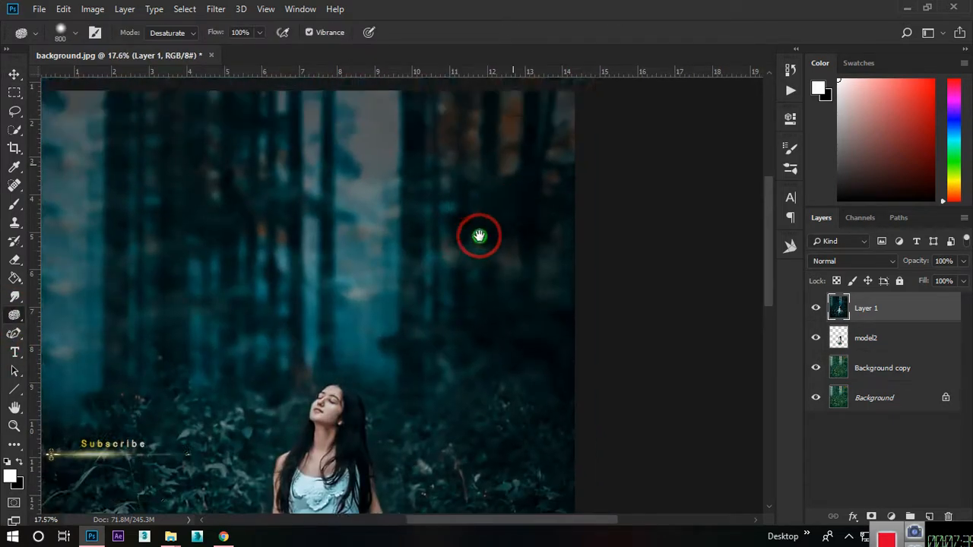
key(bracketleft)
key(bracketleft)
key(bracketleft)
key(bracketleft)
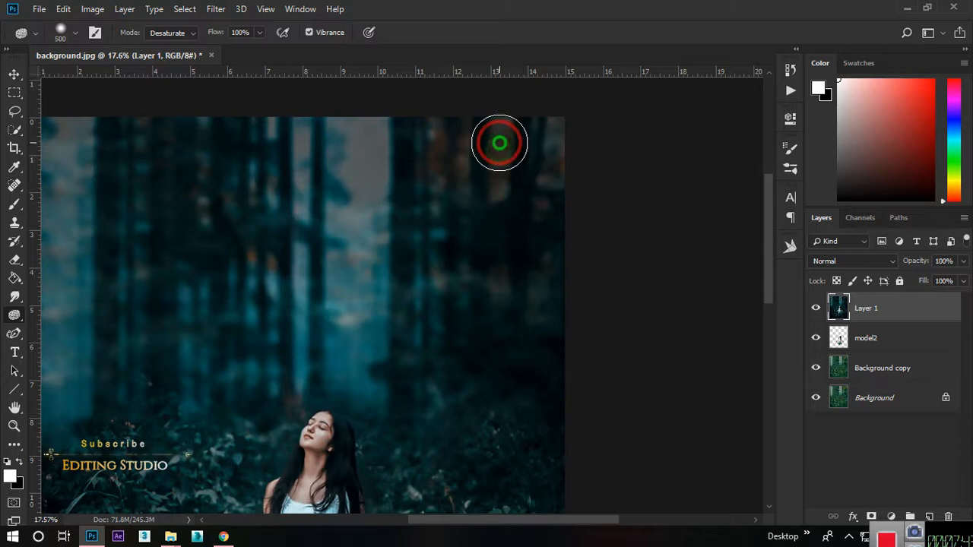
Reduce the Sponge brush to 250 px and desaturate the remaining orange traces between the forest trunks
key(bracketleft)
key(bracketleft)
key(bracketleft)
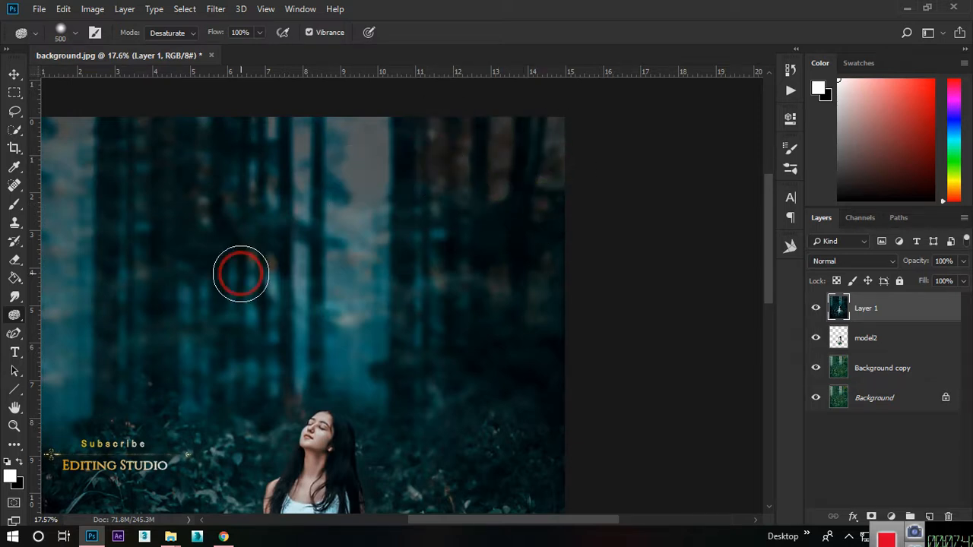
scroll(502, 162, down, 3)
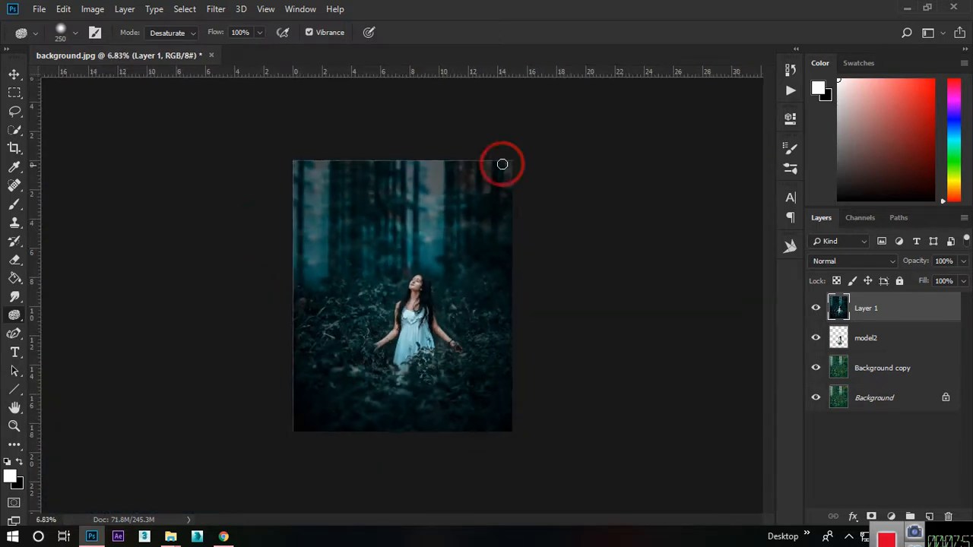
scroll(516, 139, up, 2)
scroll(504, 167, up, 3)
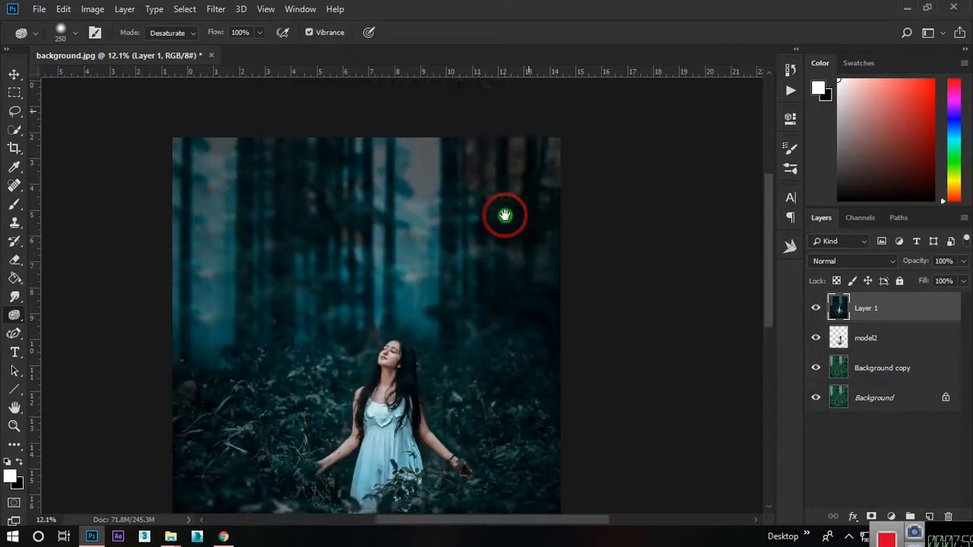
scroll(487, 228, down, 2)
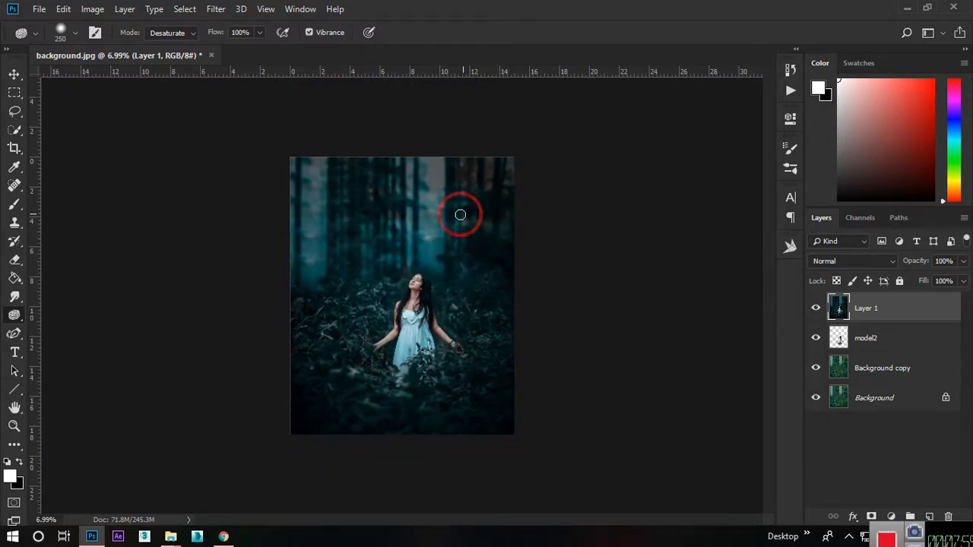
scroll(419, 251, up, 4)
scroll(419, 252, down, 3)
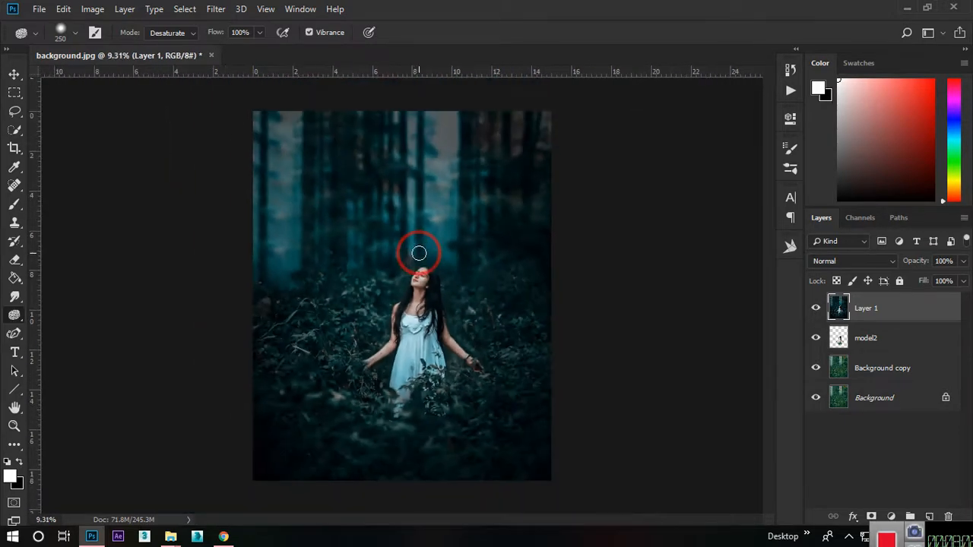
Save a JPEG copy of the composite to the Desktop as final.jpg
click(46, 8)
click(63, 166)
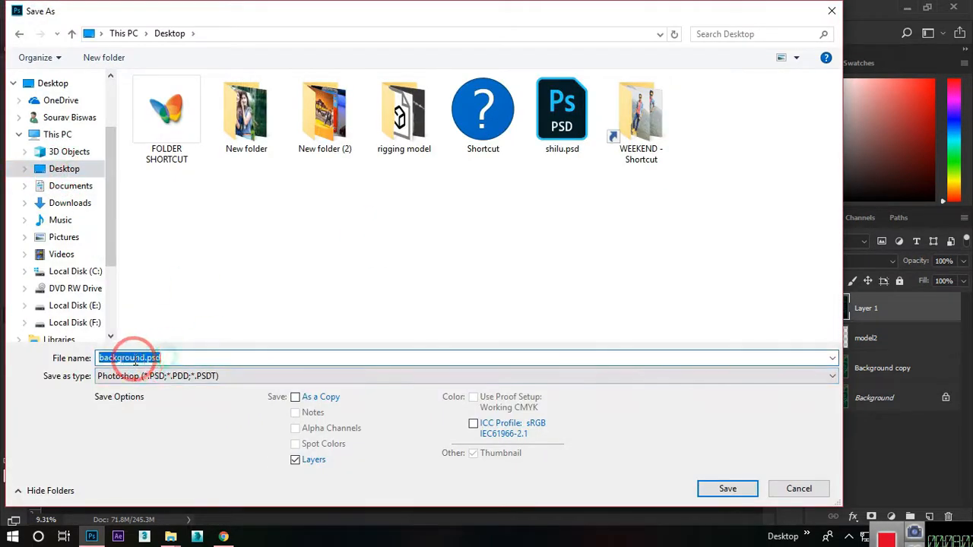
text(fina)
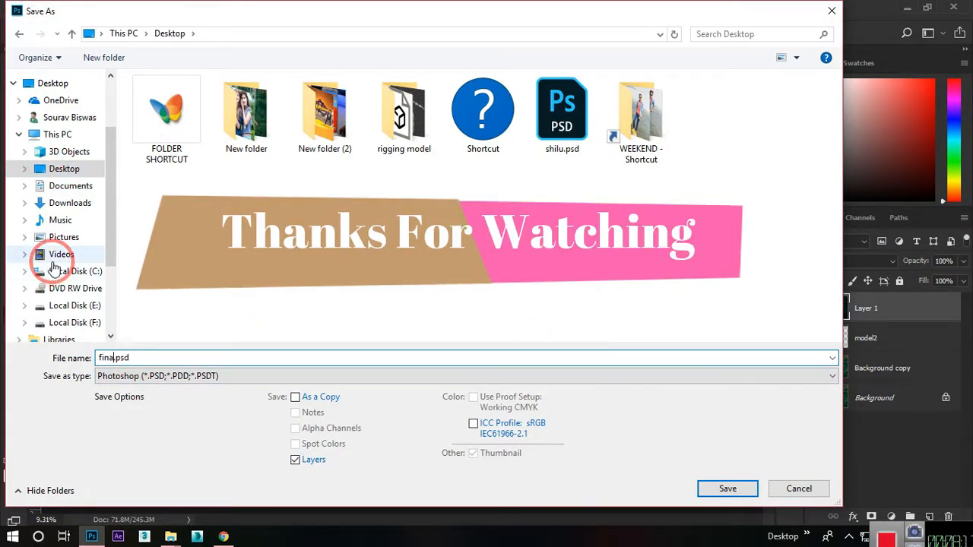
text(l)
click(209, 376)
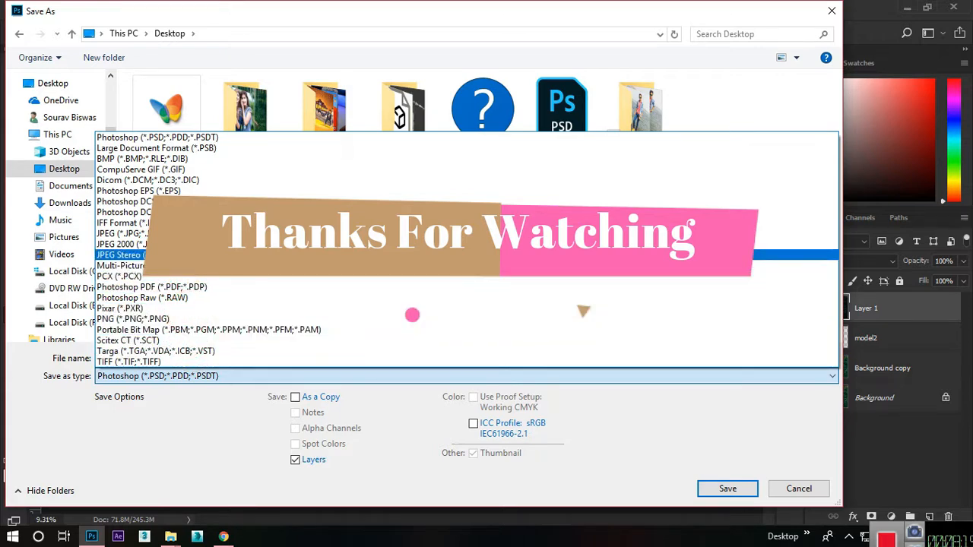
click(209, 234)
click(64, 167)
click(722, 488)
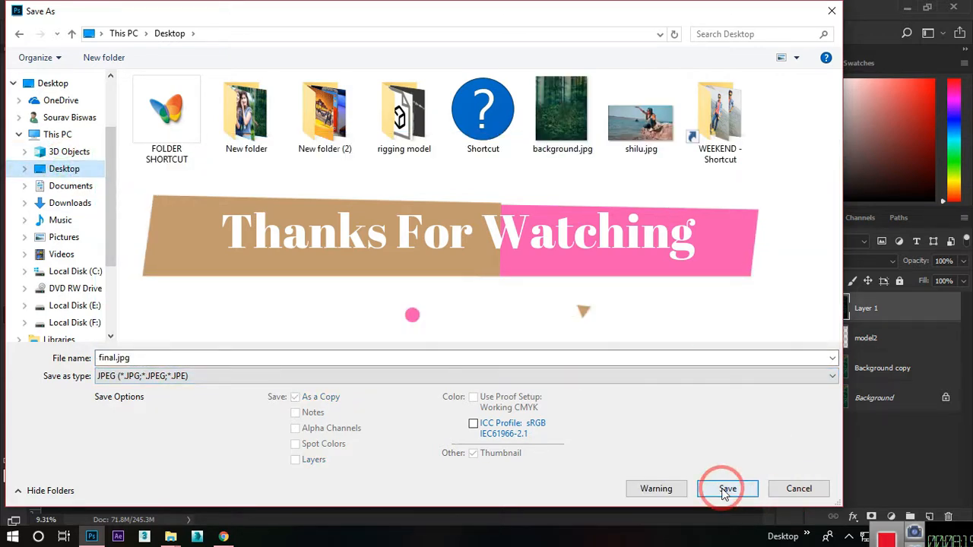
click(563, 115)
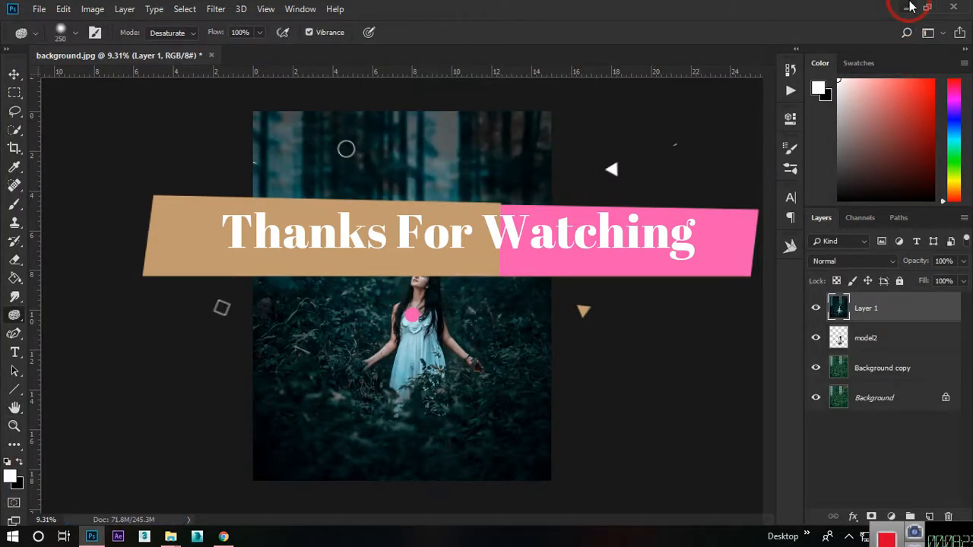
Switch to the desktop, refresh it and open the exported final.jpg in Picasa Photo Viewer
click(907, 8)
right_click(504, 137)
click(525, 182)
double_click(93, 26)
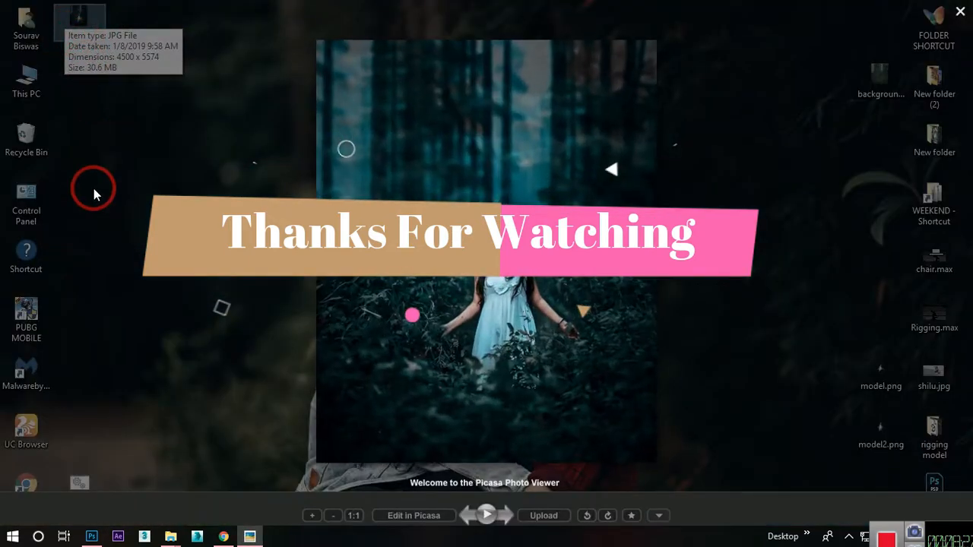